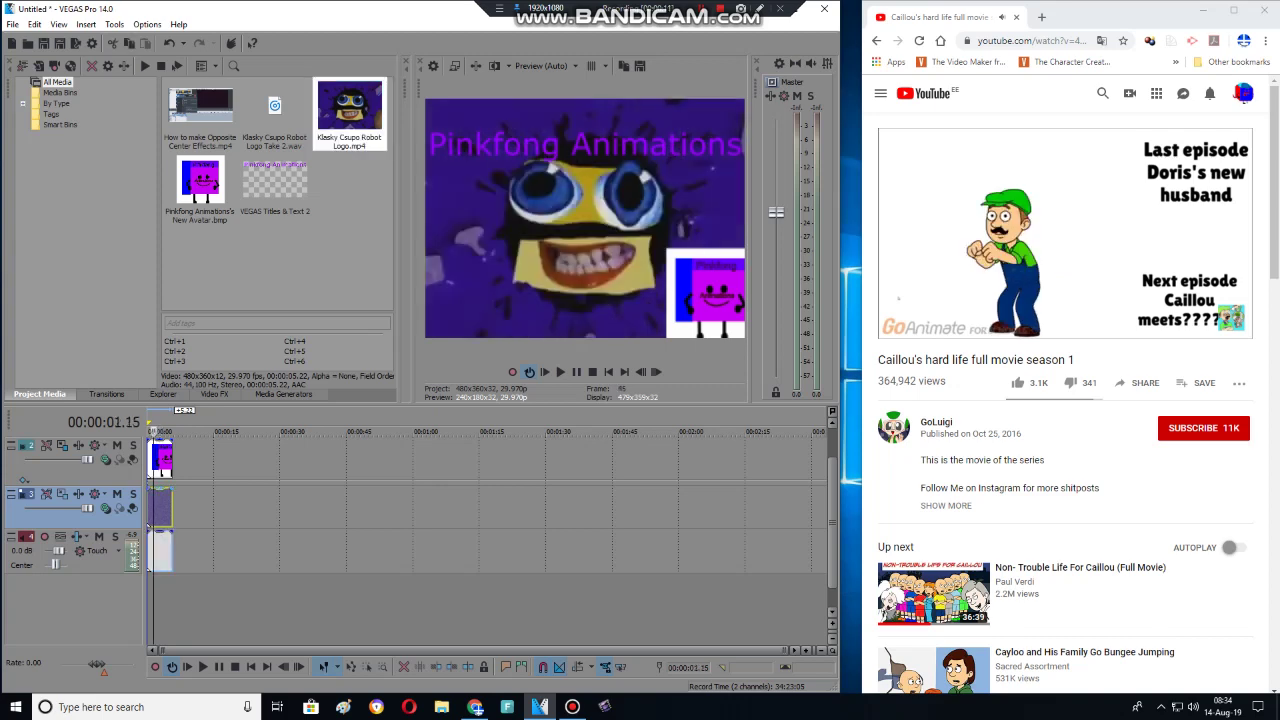
Step: Turn off Maintain aspect ratio in the Pan/Crop settings of the Klasky Csupo Robot Logo video event
right_click(158, 500)
click(228, 132)
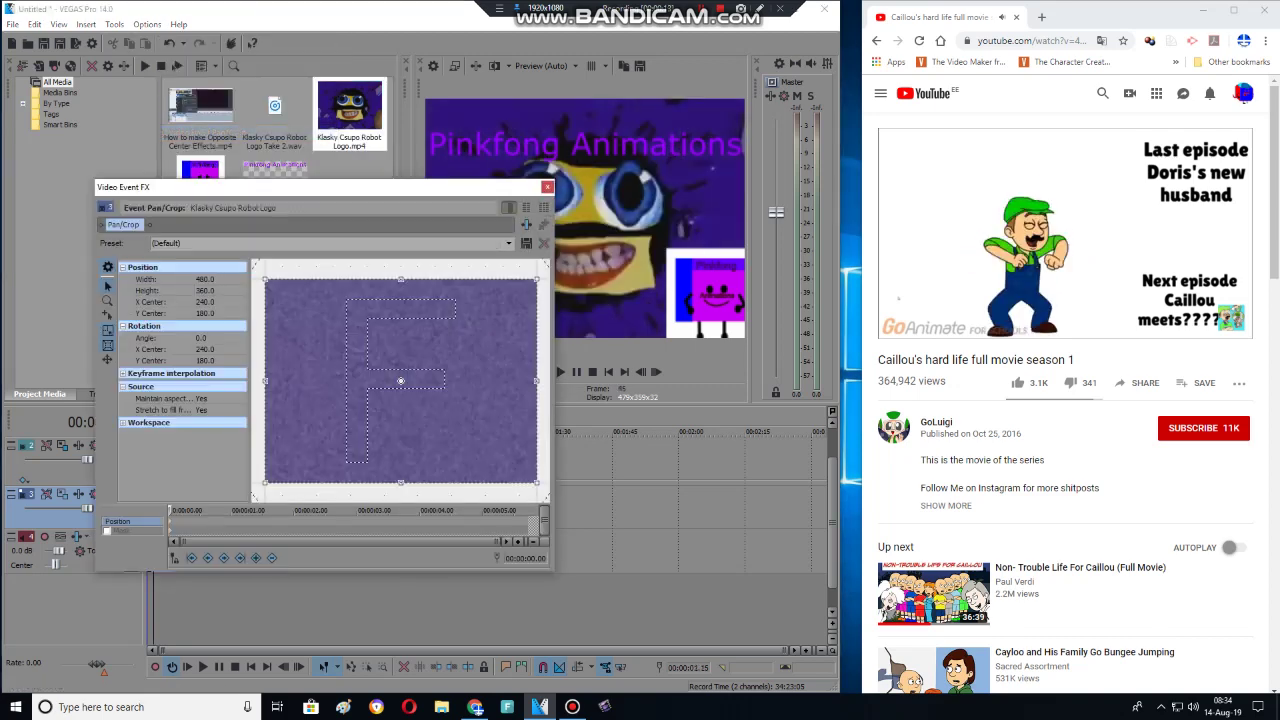
click(220, 398)
click(240, 398)
key(Down)
key(Return)
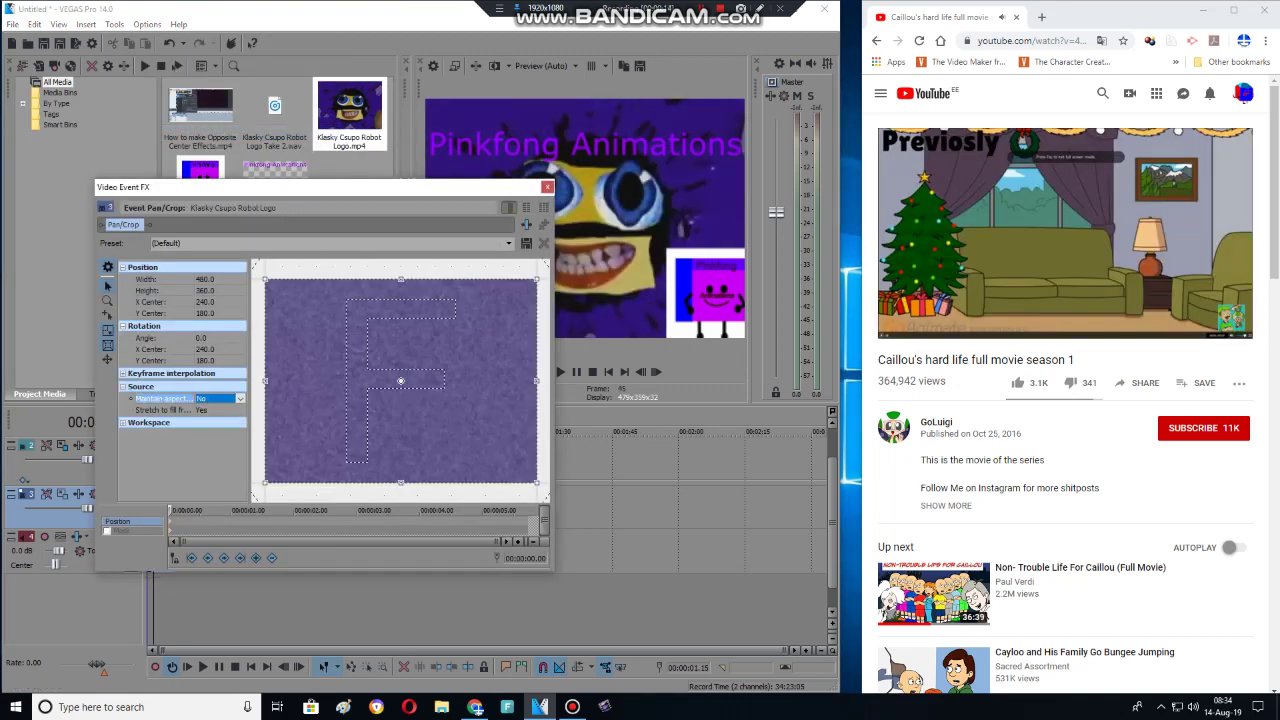
Step: Set the project video size to 1280 by 720 and close the Pan/Crop window
key(alt+Return)
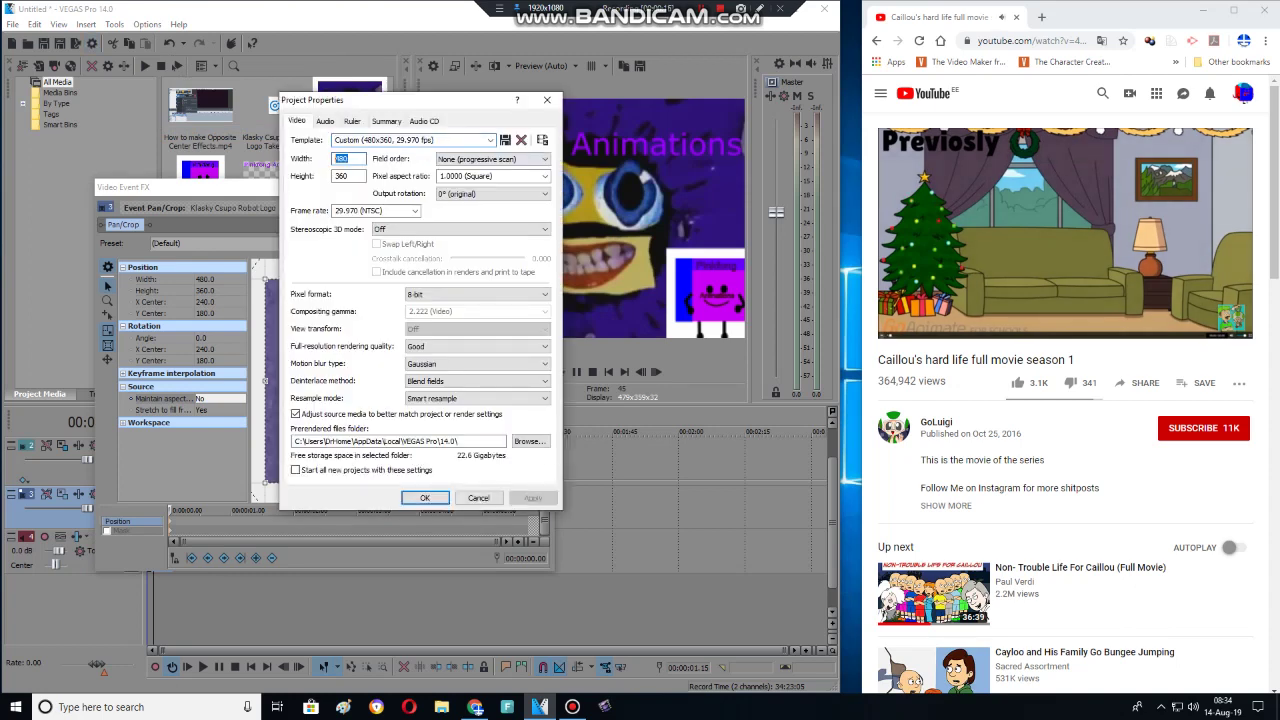
text(1,280)
key(Tab)
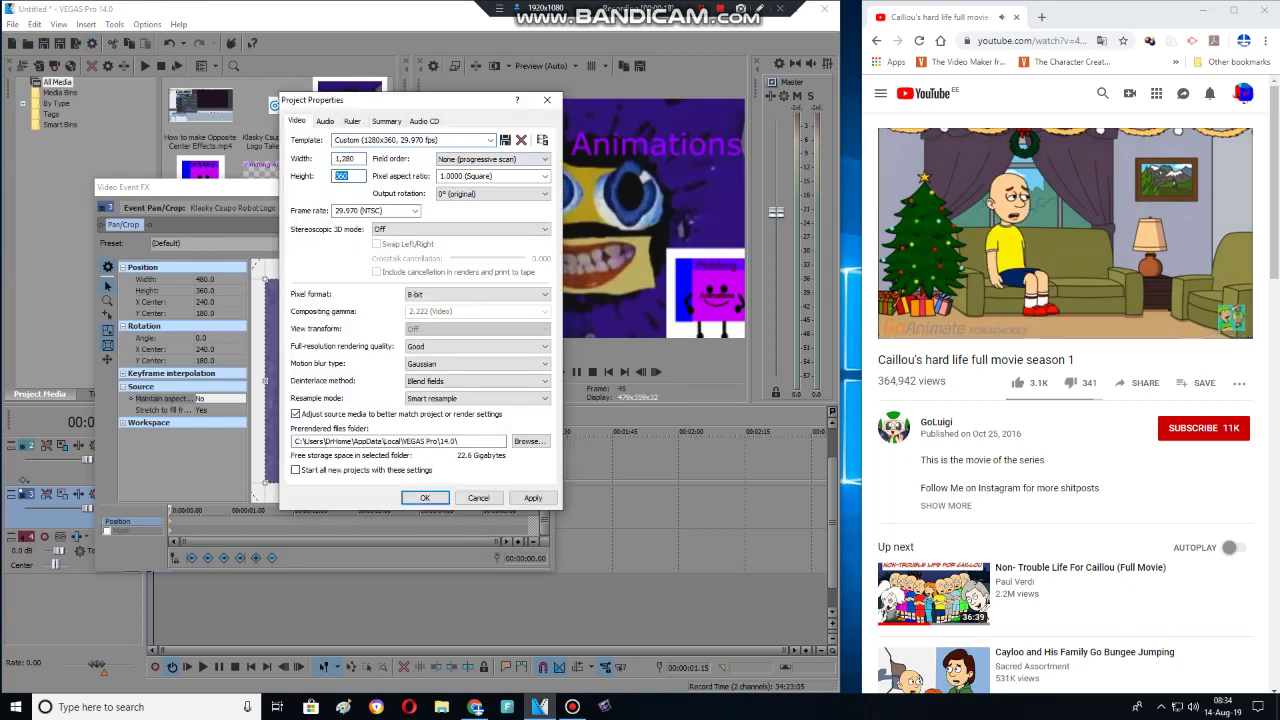
text(720)
key(Return)
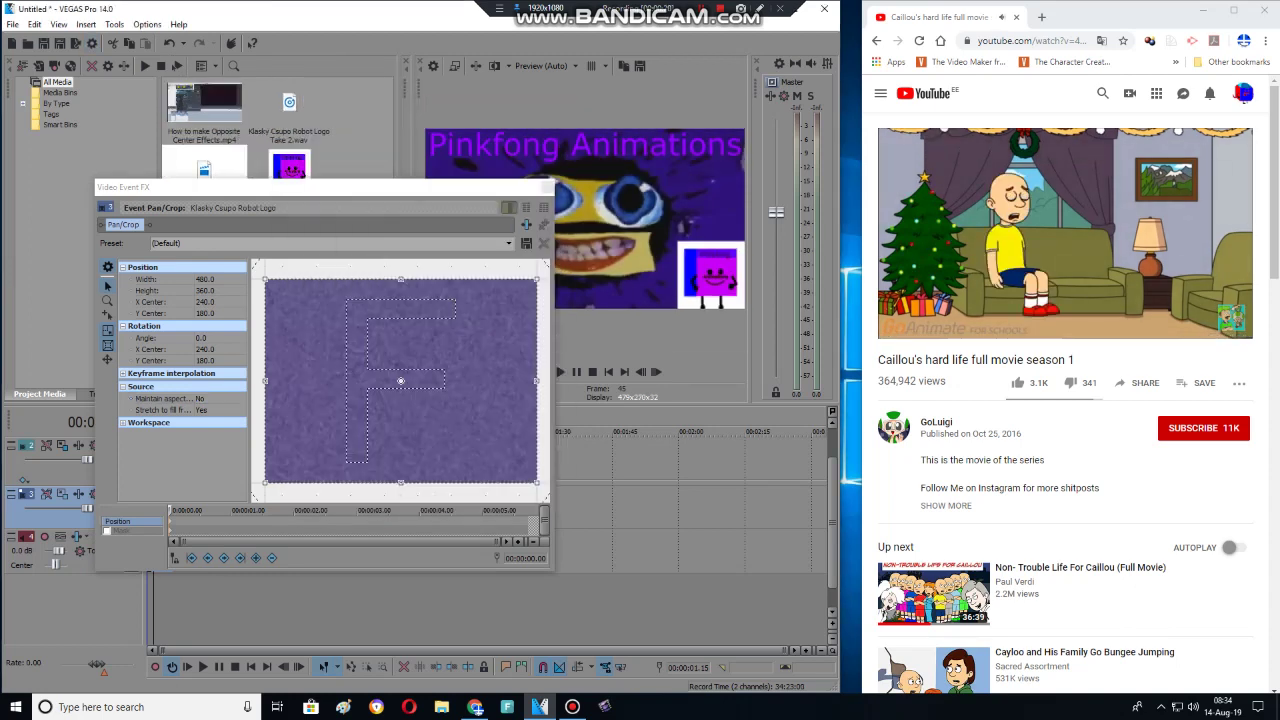
key(Escape)
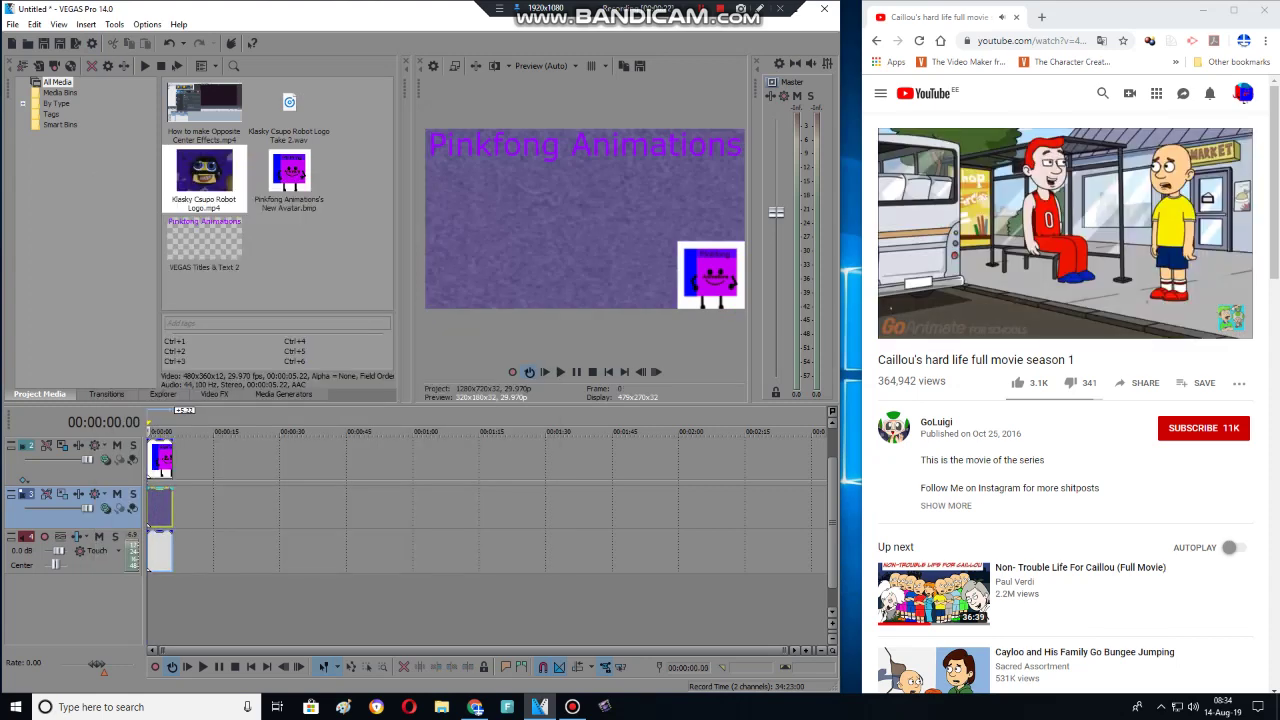
Step: Try to apply the HSL Adjust preset Invert Color to the robot logo video event and play the timeline
key(alt+8)
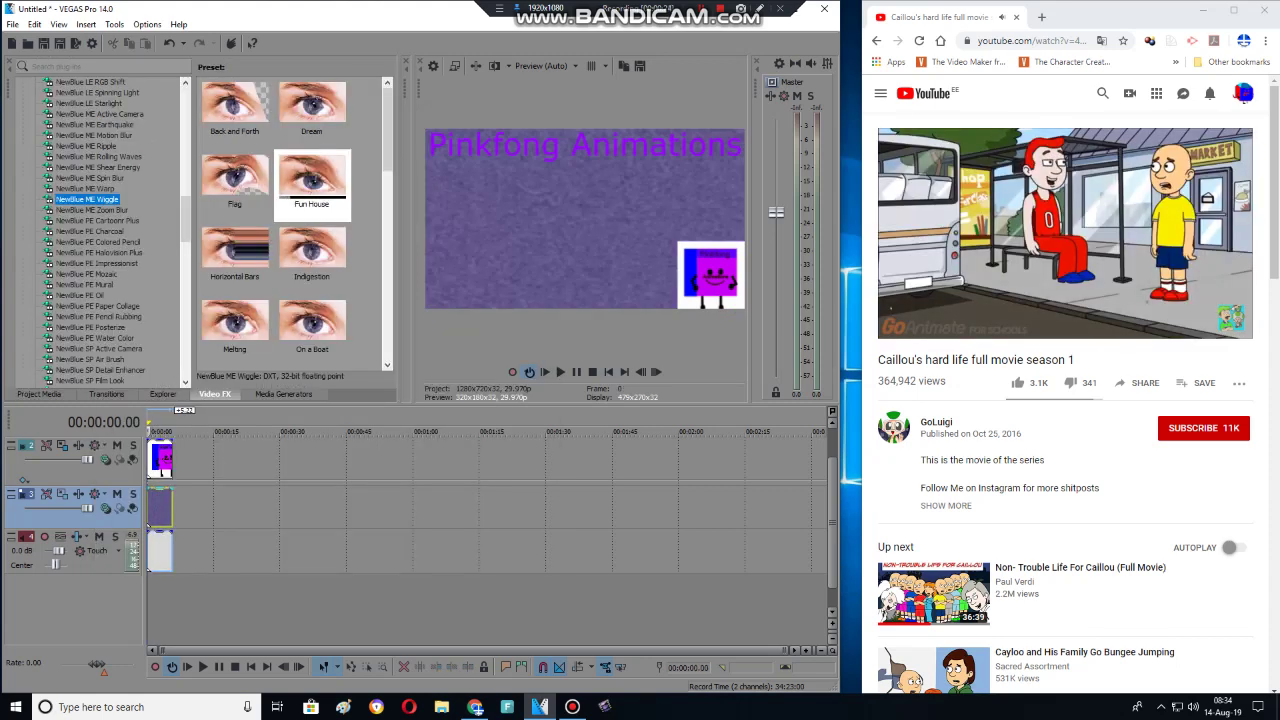
scroll(100, 230, up, 15)
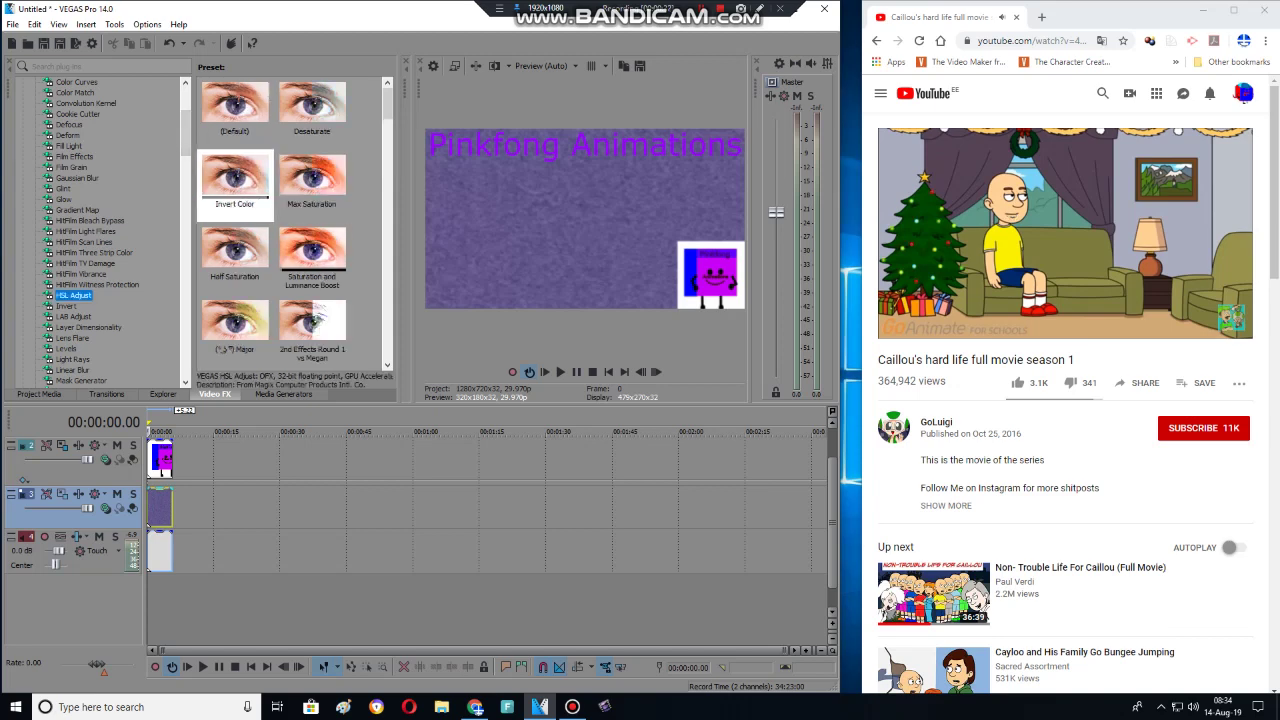
click(235, 180)
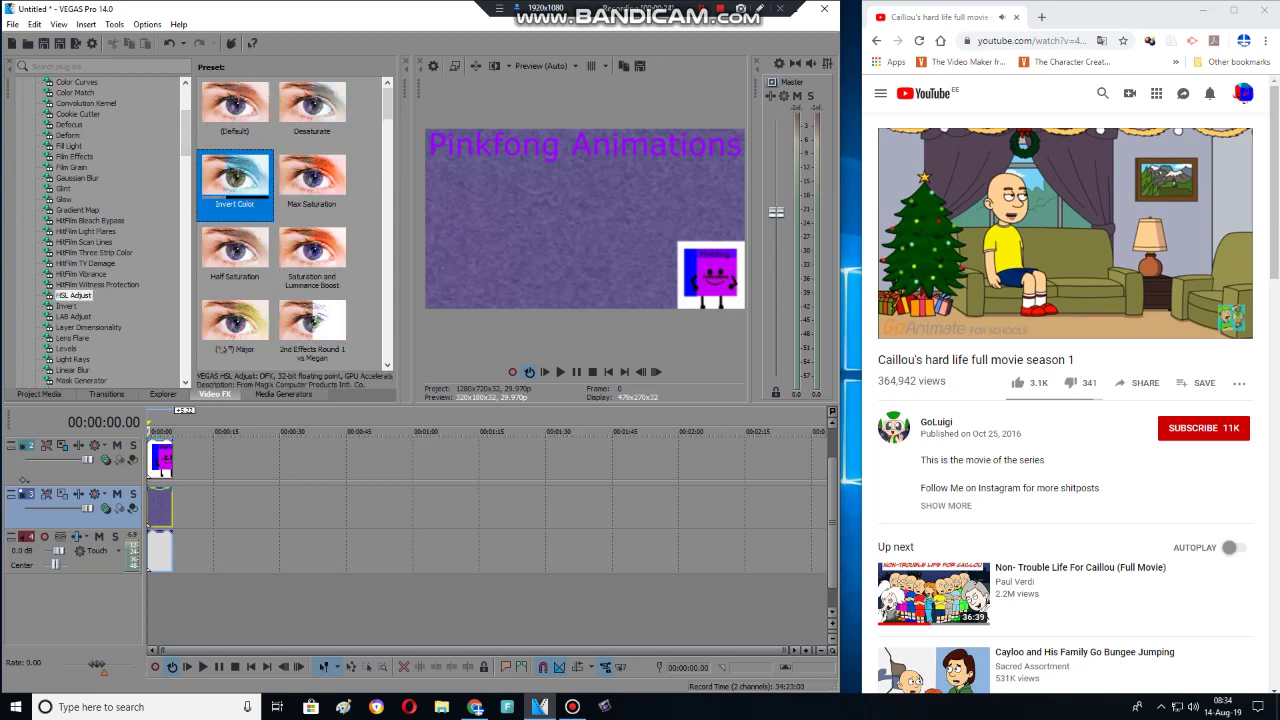
drag(235, 180, 160, 505)
key(space)
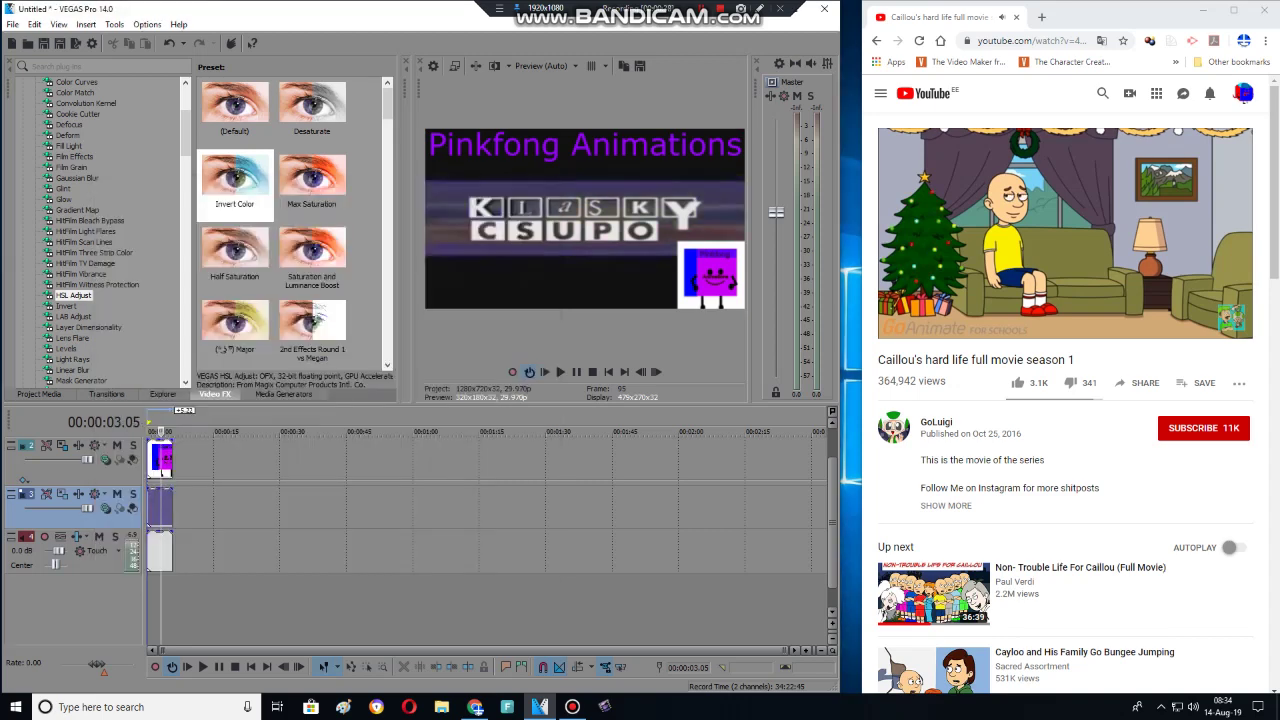
Step: Apply the Psychedelic preset of NewBlue V1 Video Tuneup to the robot logo video event
scroll(100, 230, down, 15)
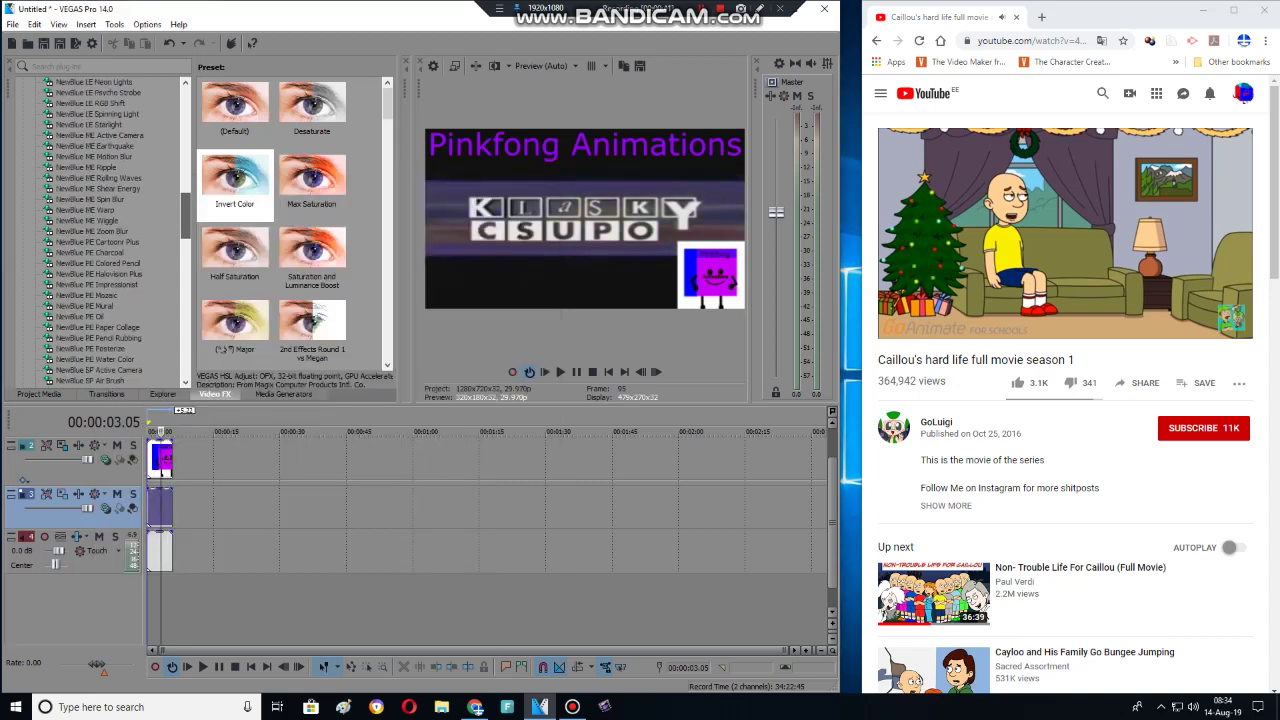
scroll(100, 230, down, 7)
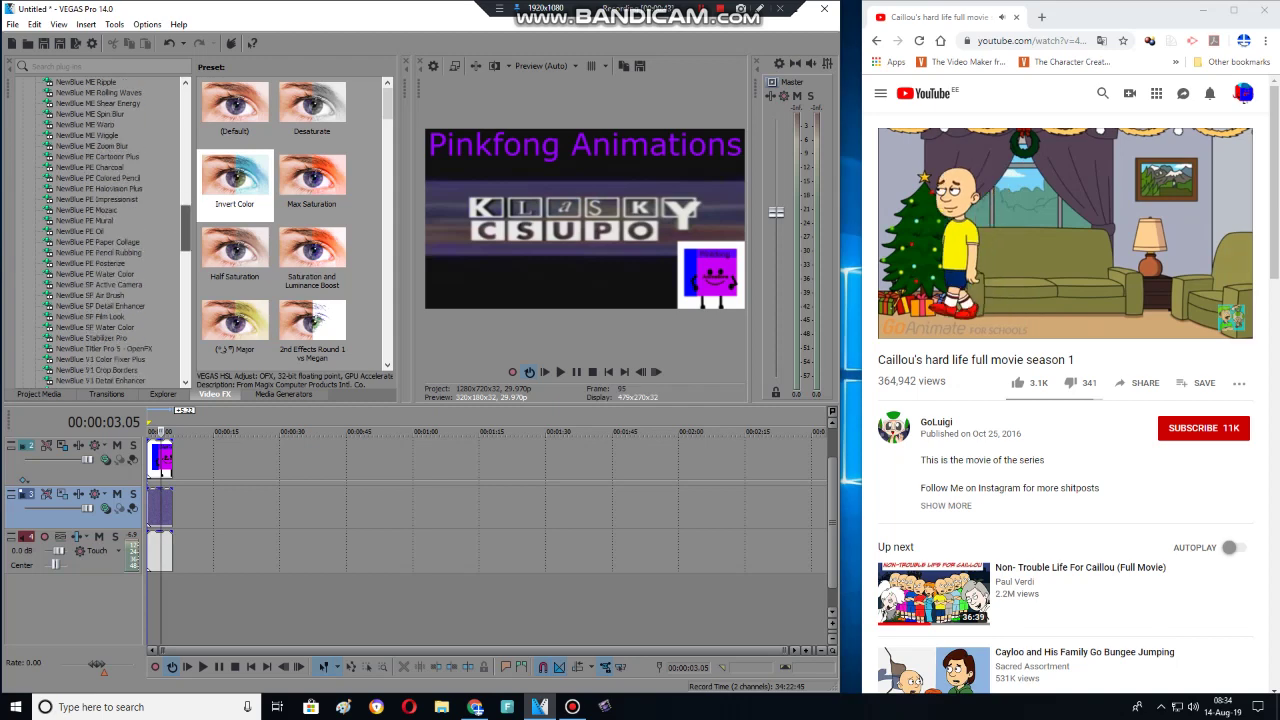
click(98, 327)
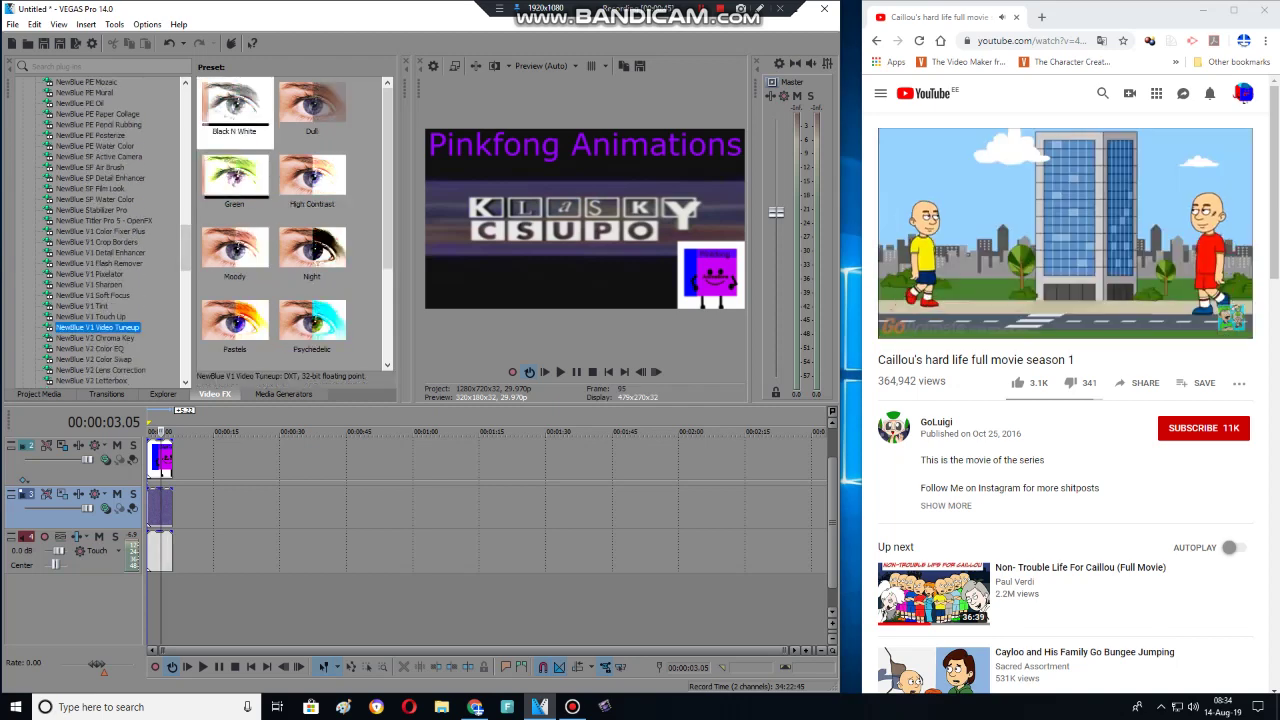
click(312, 322)
drag(312, 322, 160, 460)
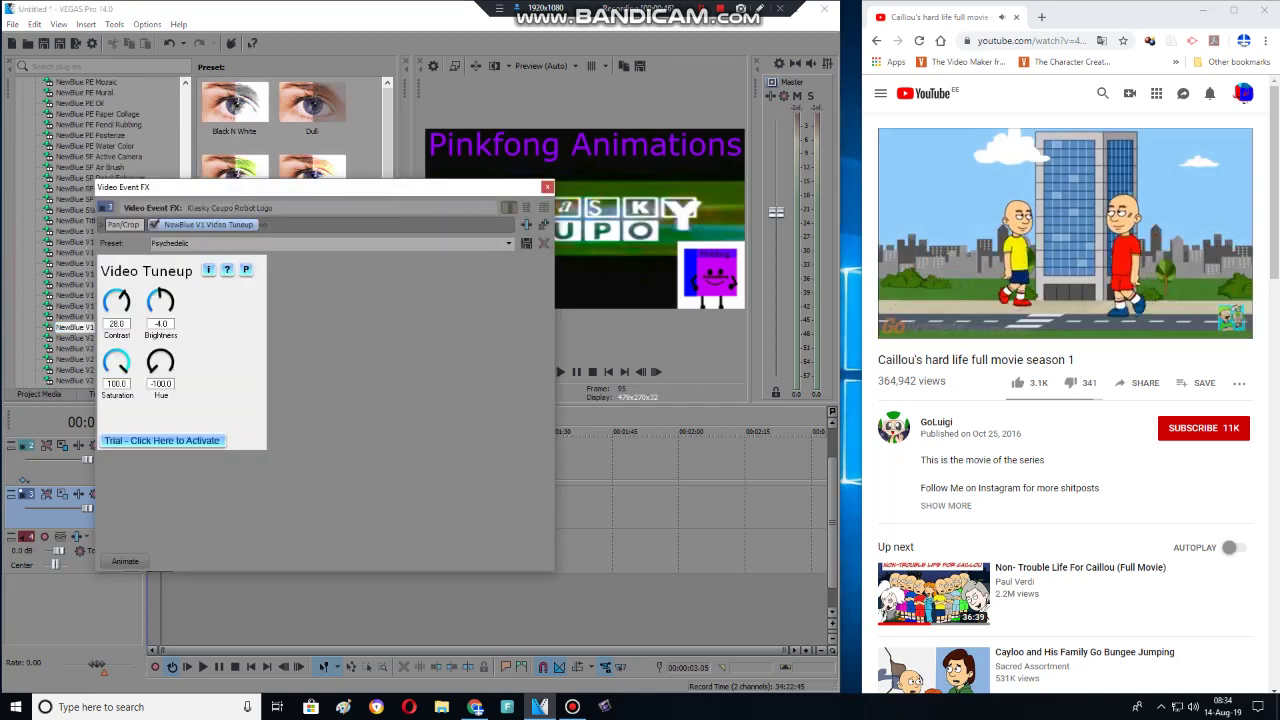
Step: Add HSL Adjust with the Invert Color preset to the logo event and place it before Video Tuneup in the effect chain
scroll(100, 150, up, 10)
scroll(100, 230, down, 3)
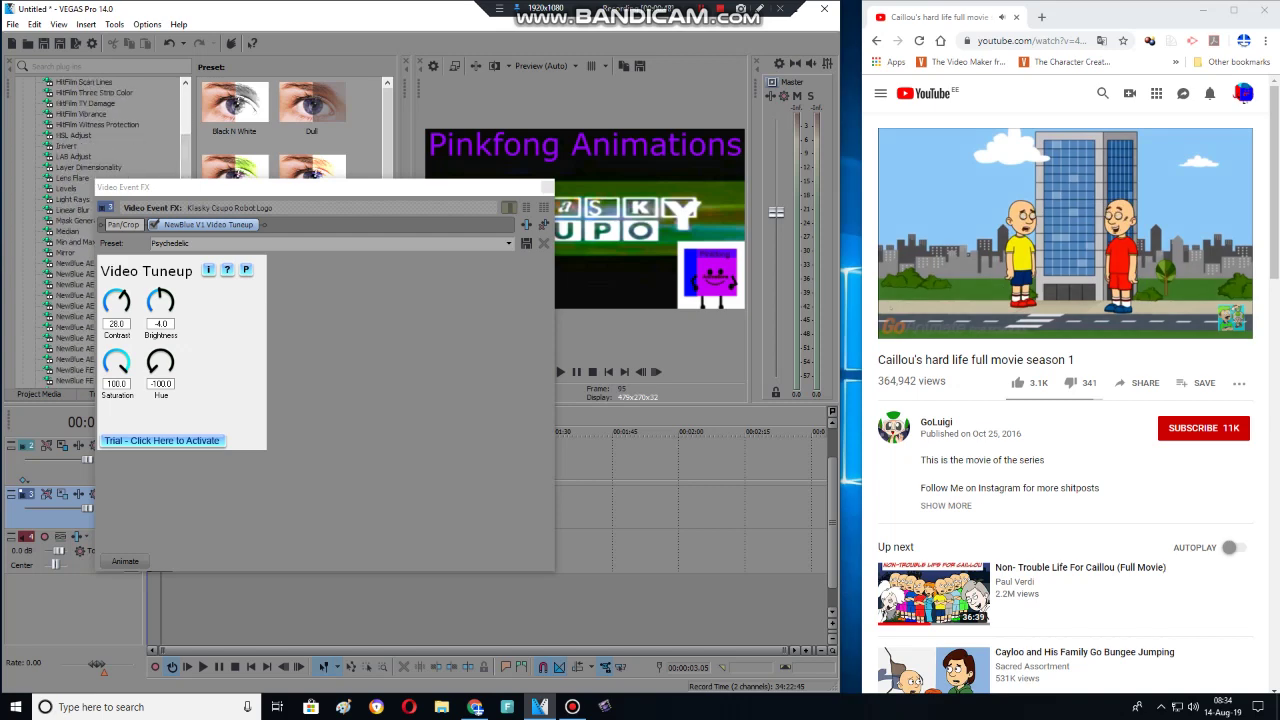
click(73, 135)
drag(235, 165, 300, 400)
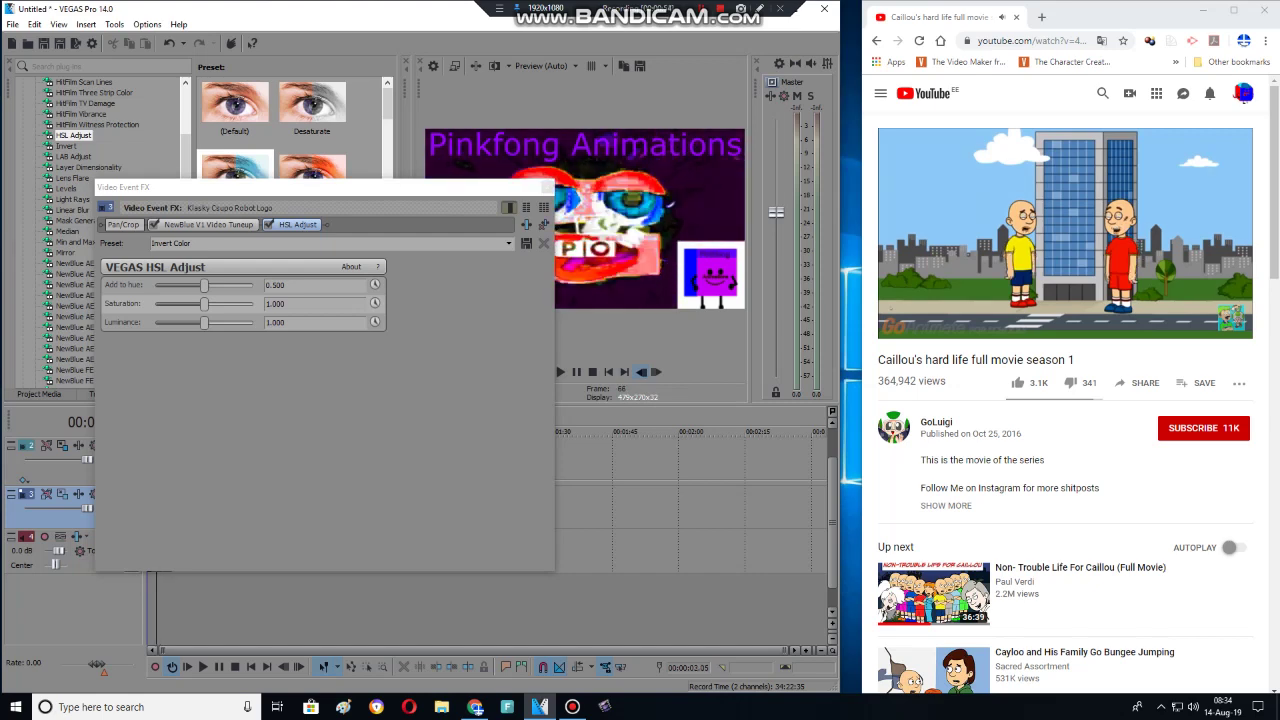
drag(208, 224, 290, 224)
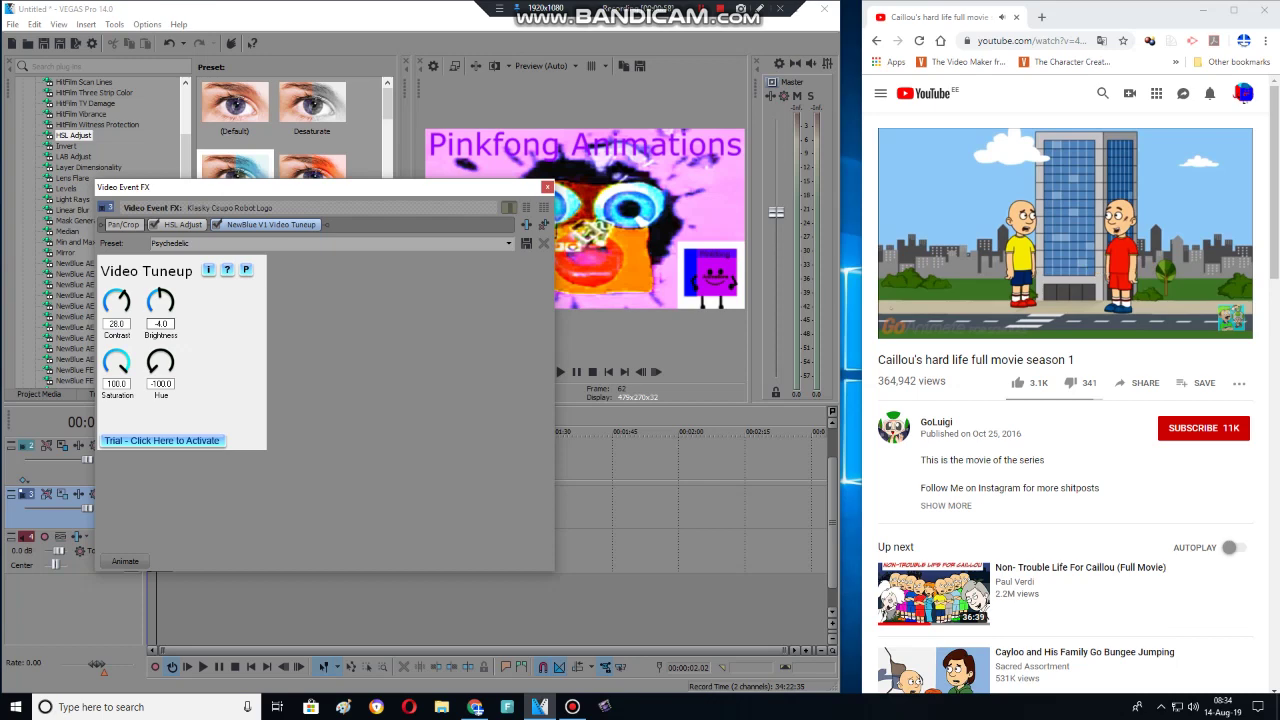
Step: Try a Video Tuneup brightness of 78.3 and restore all its values with the Reset to None preset
drag(160, 300, 160, 272)
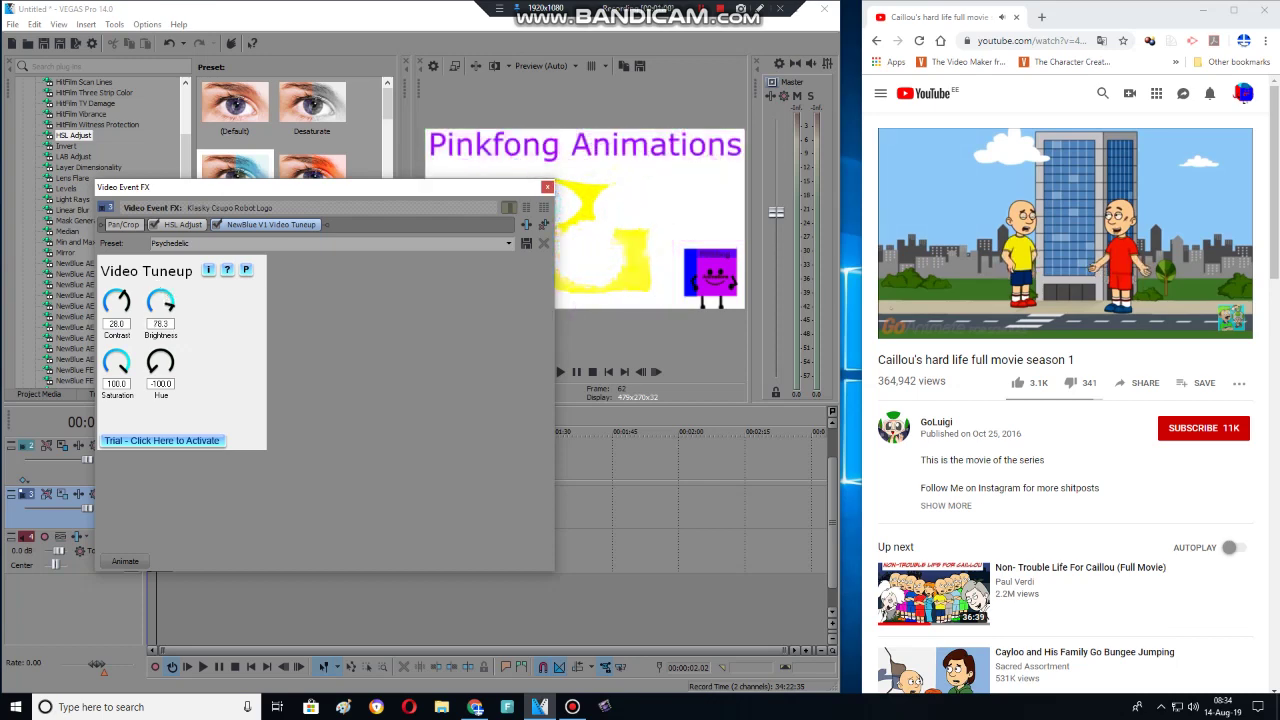
click(170, 243)
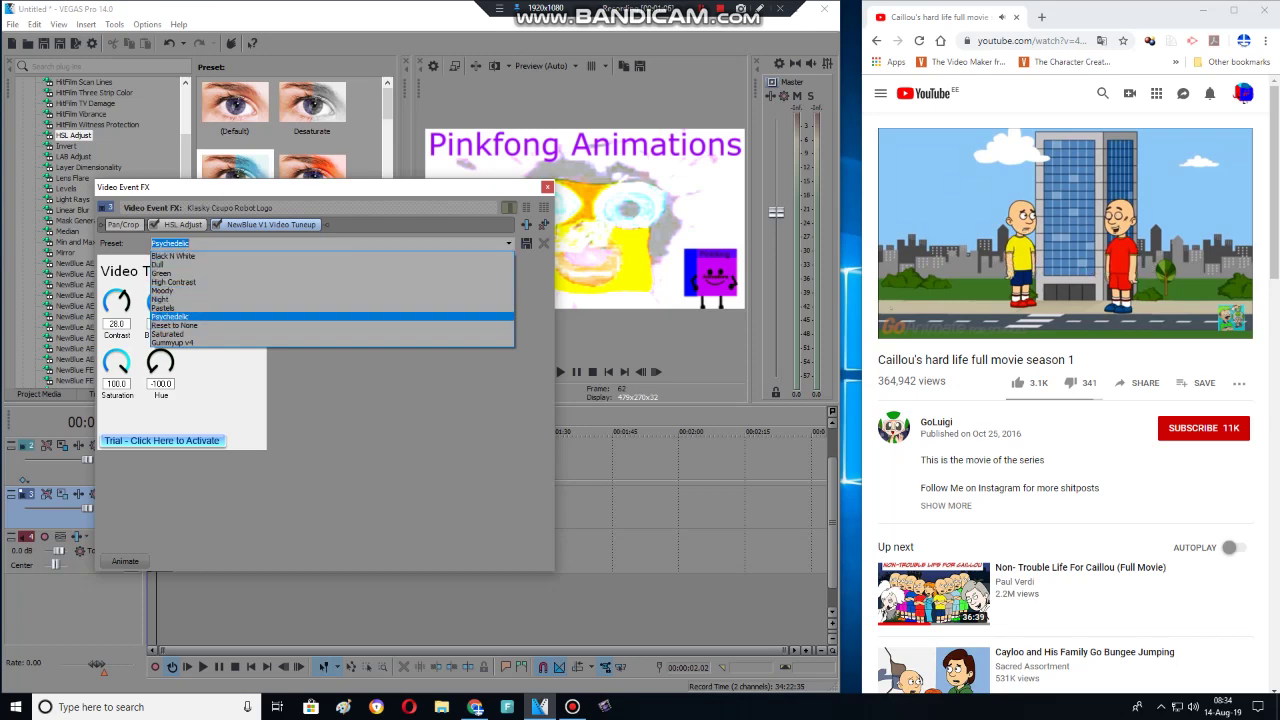
click(174, 325)
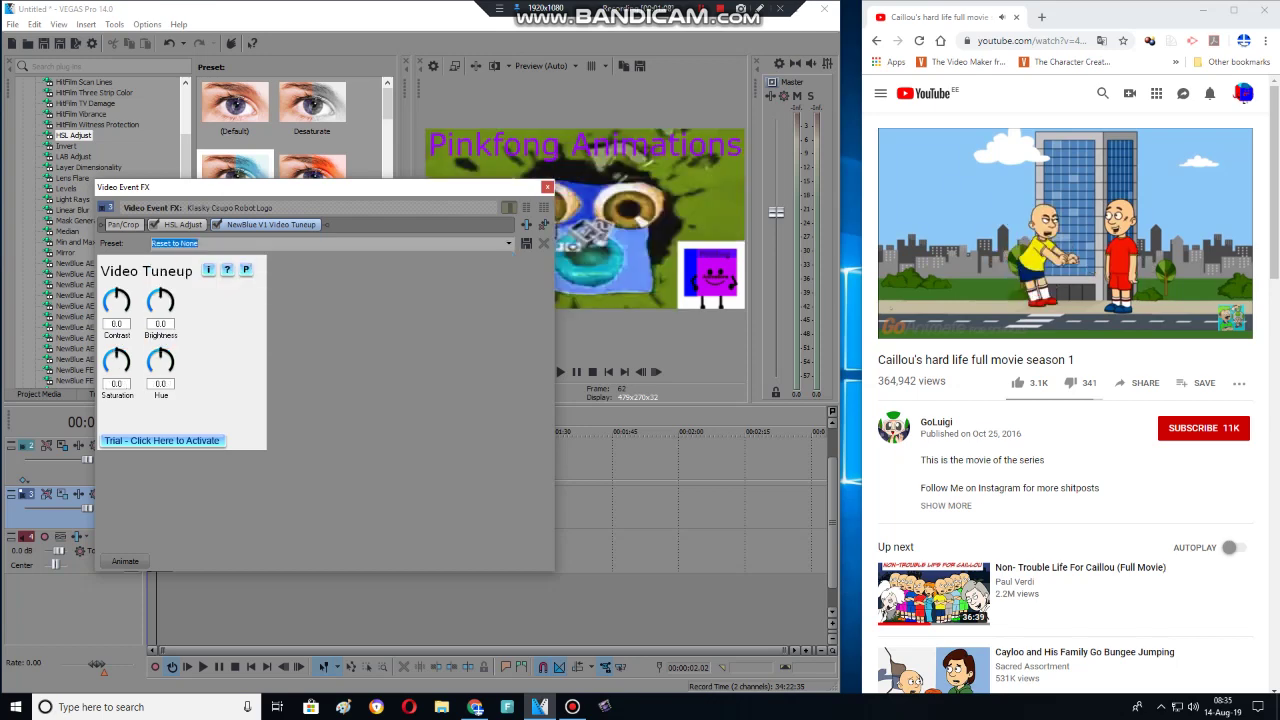
Step: Bypass HSL Adjust and set Video Tuneup to hue 100, brightness -11.8, saturation 82.8 and contrast 20.2
drag(160, 360, 160, 300)
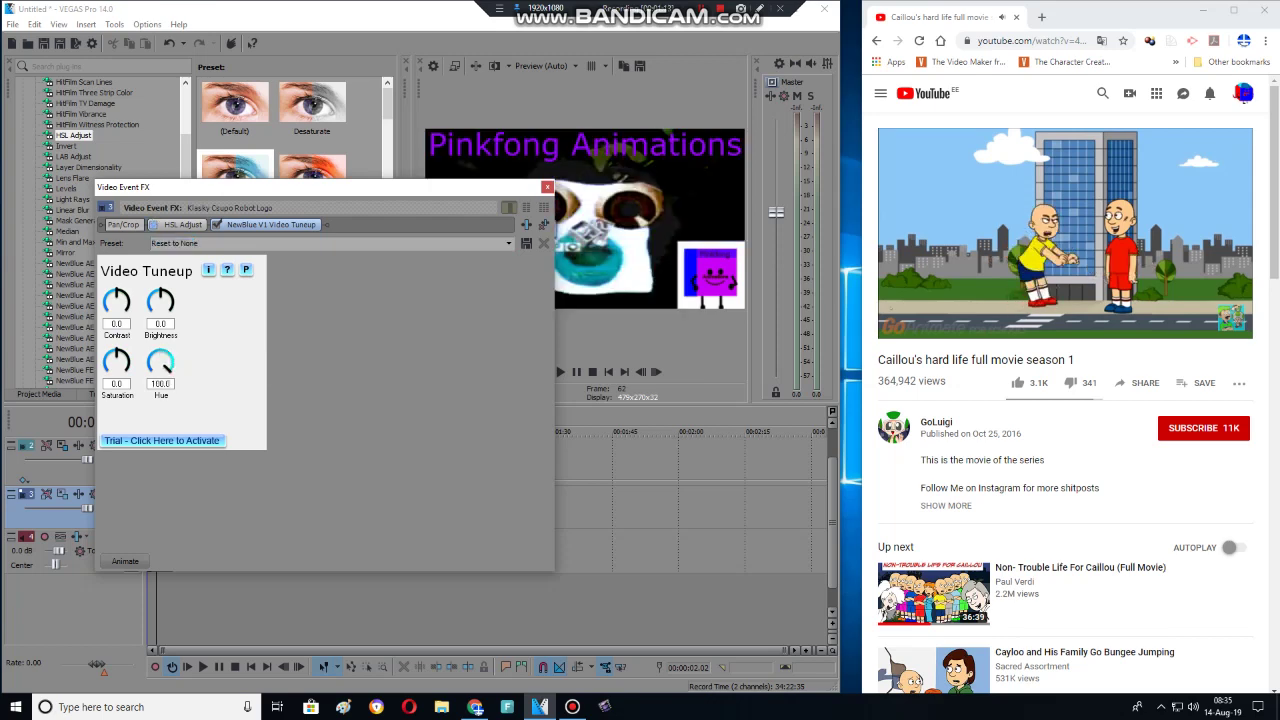
drag(160, 300, 160, 320)
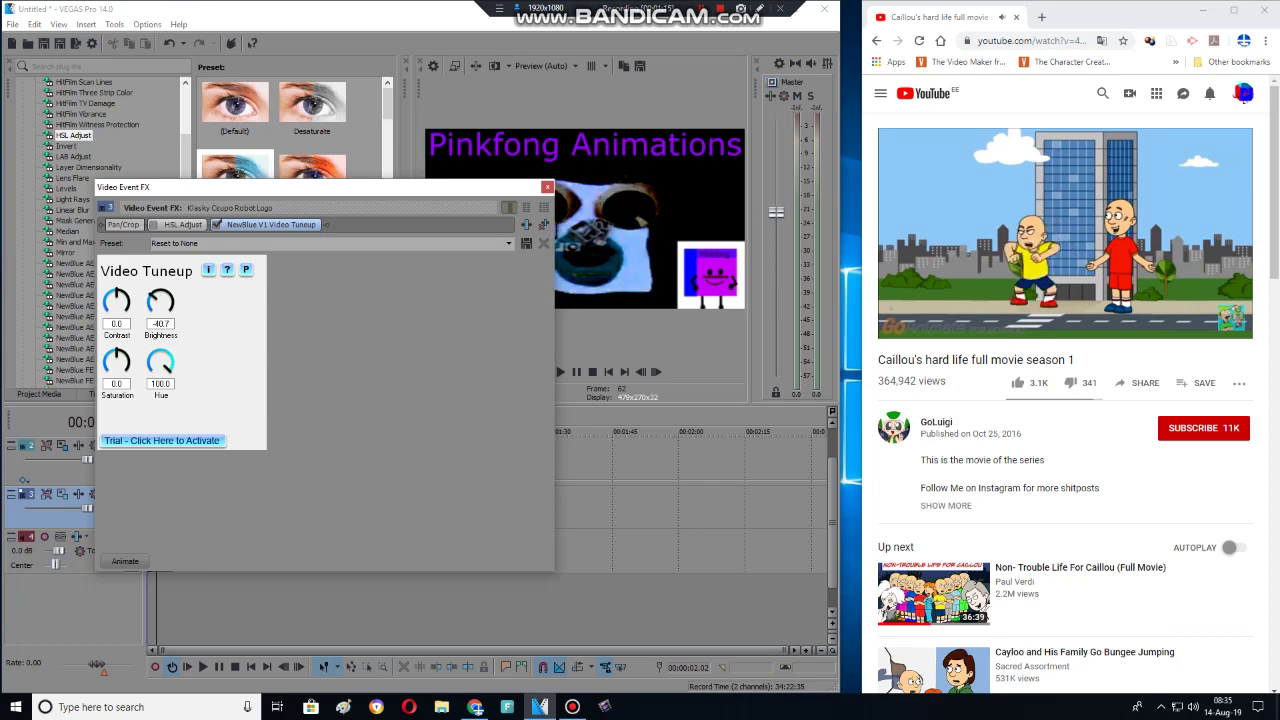
drag(116, 360, 160, 286)
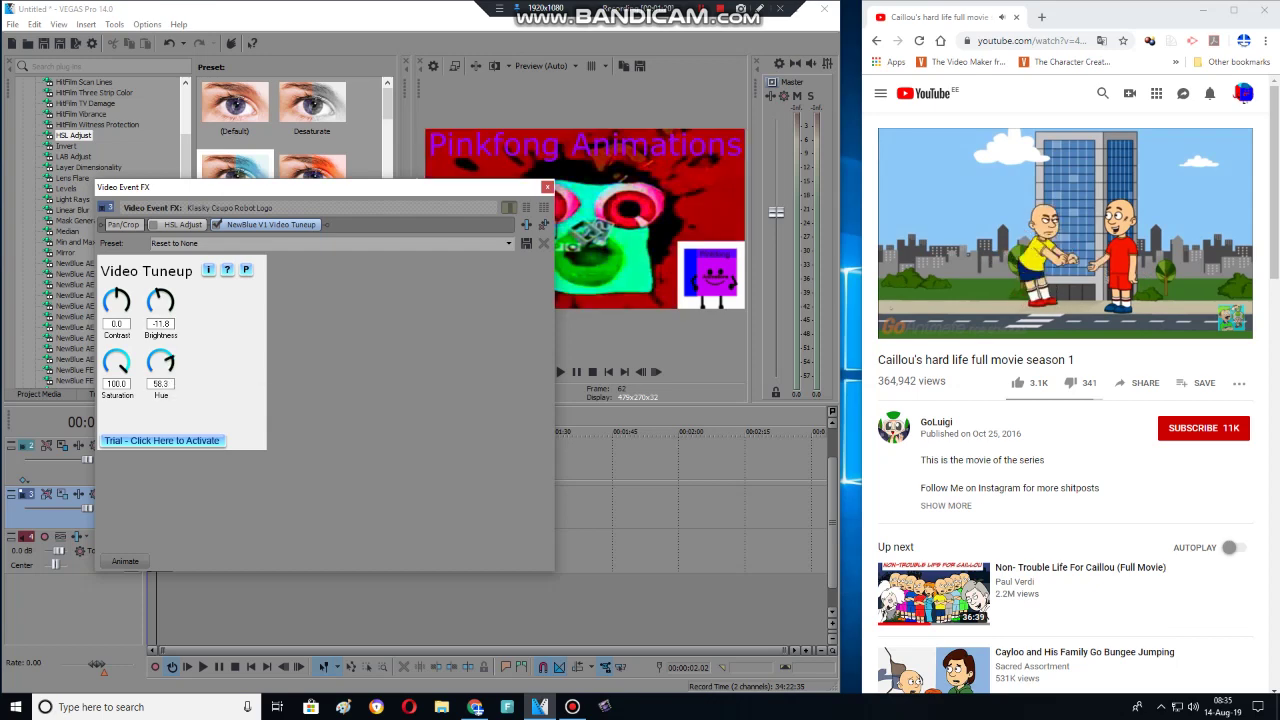
drag(116, 362, 116, 332)
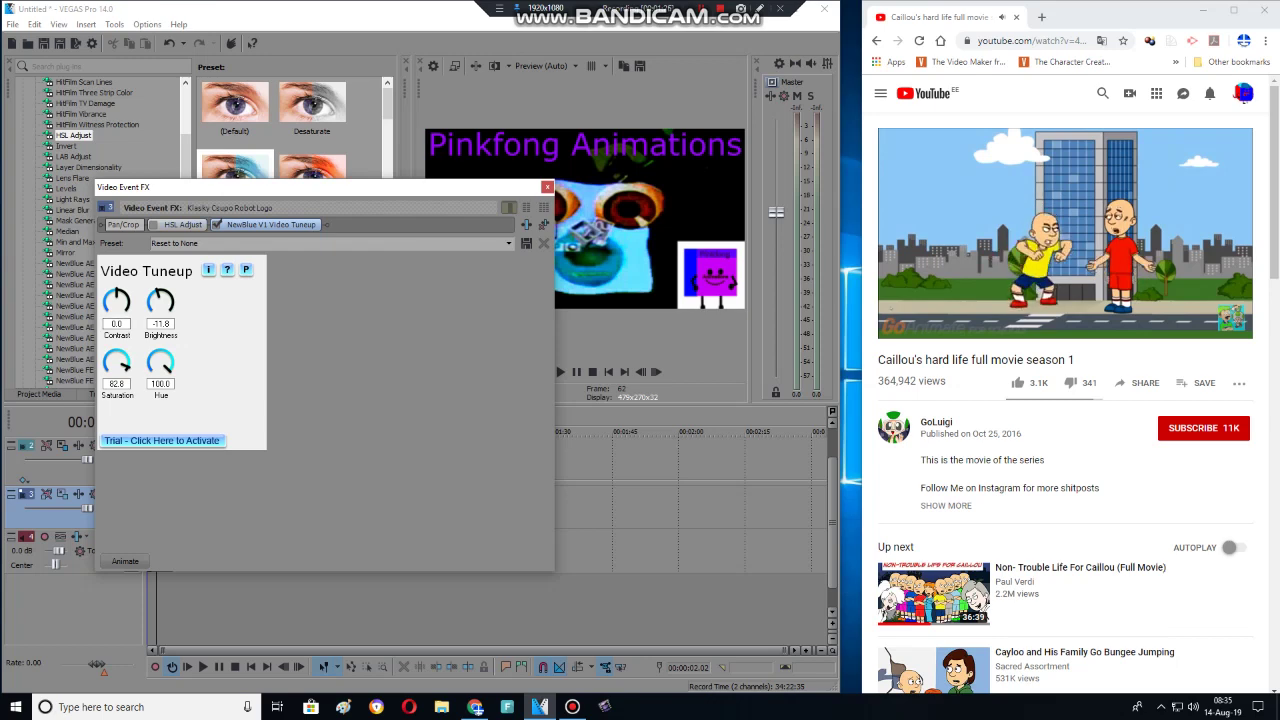
drag(116, 300, 116, 293)
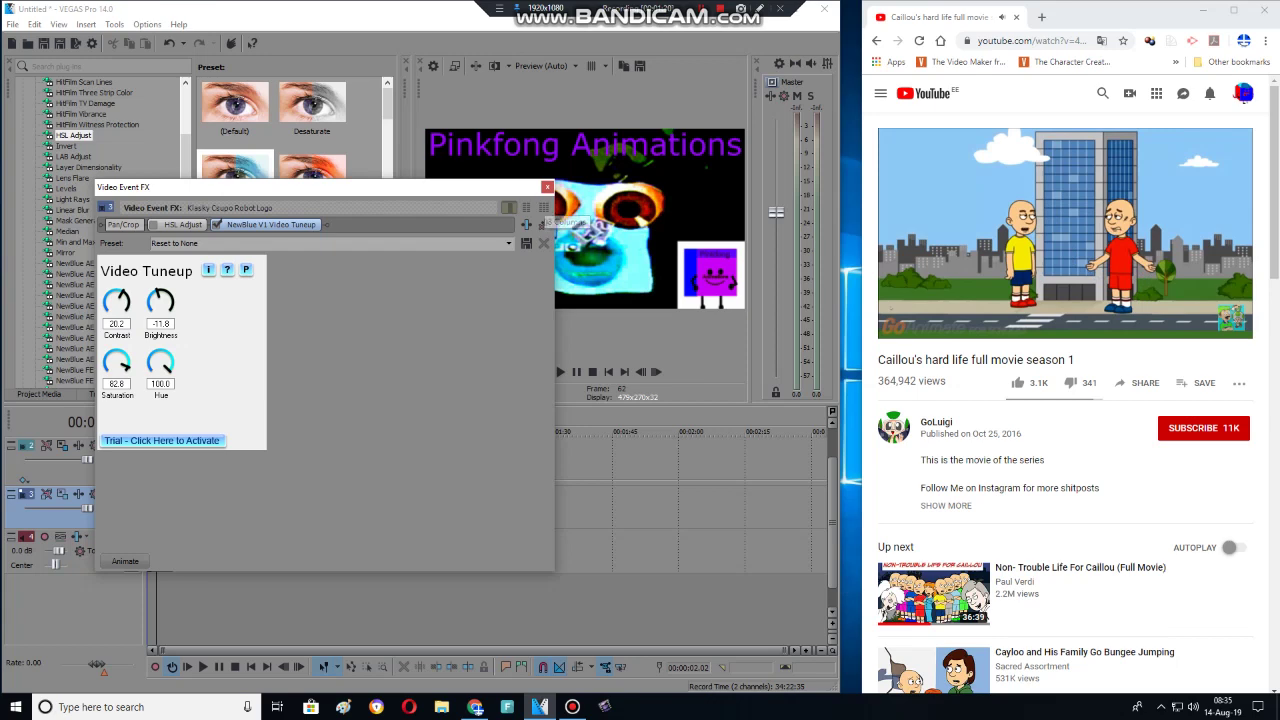
Step: Try the Saturated preset in Video Tuneup and switch it back to the Psychedelic preset
key(alt+Down)
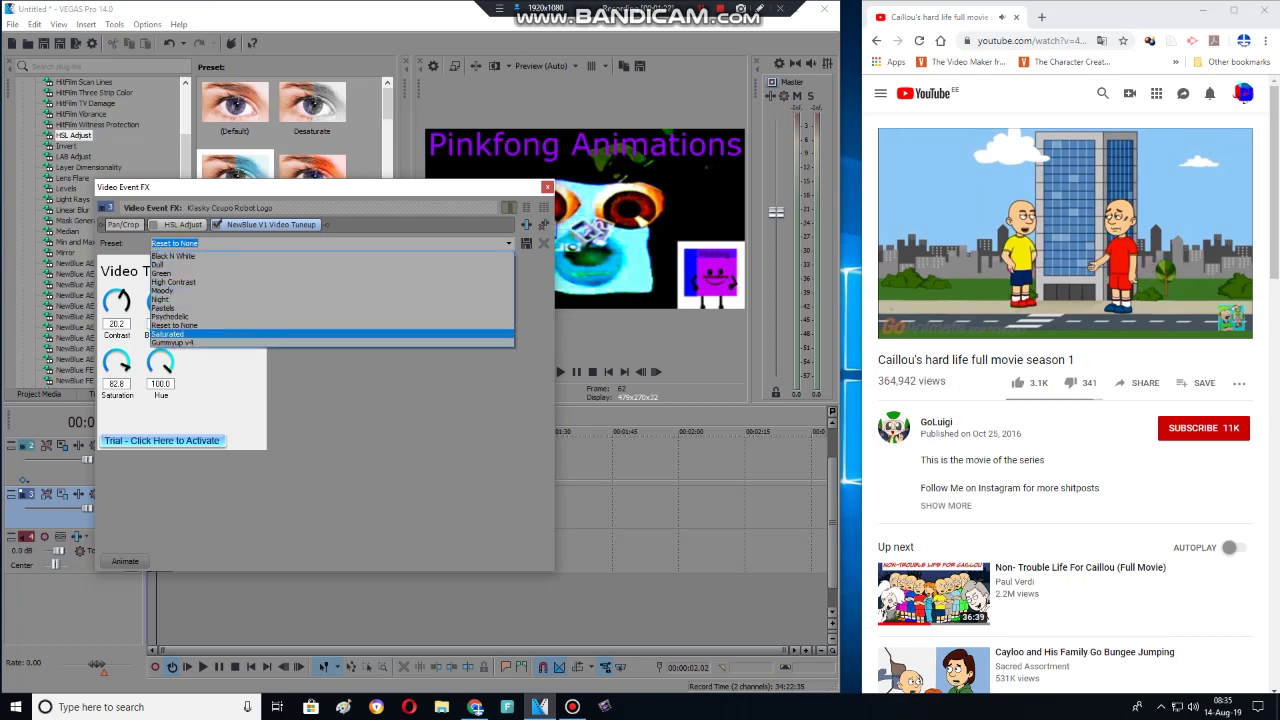
key(Return)
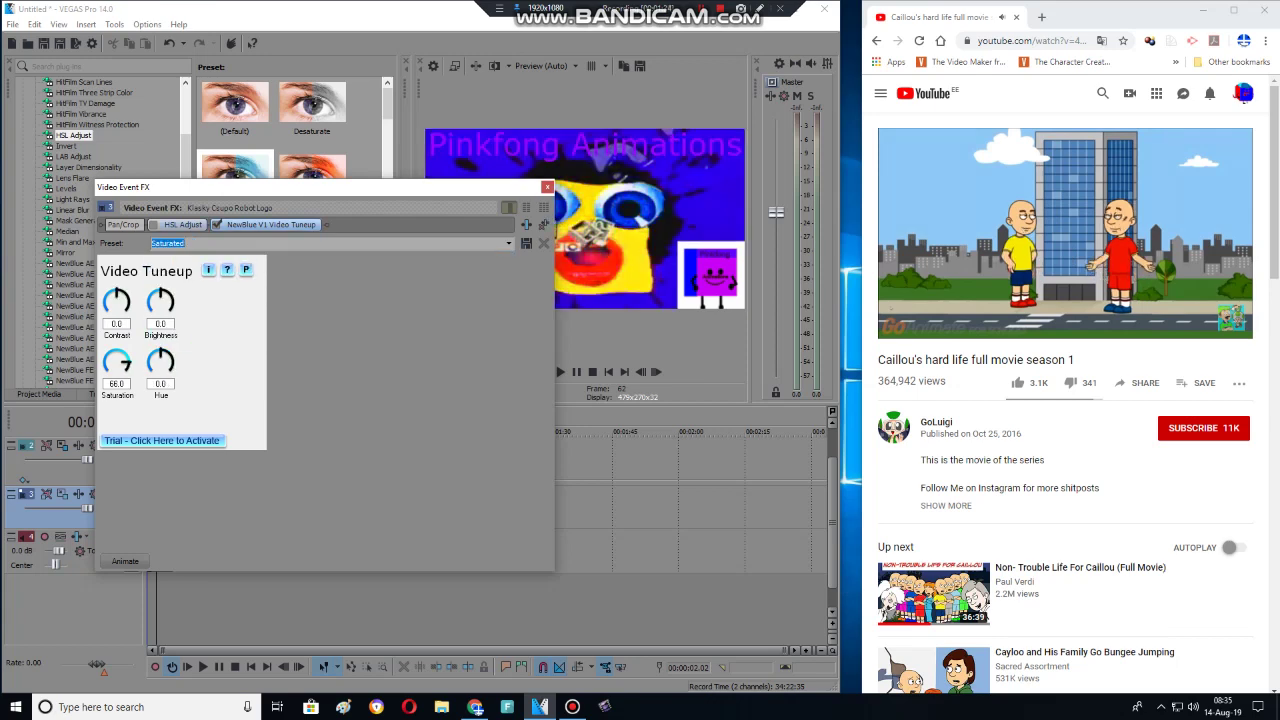
key(alt+Down)
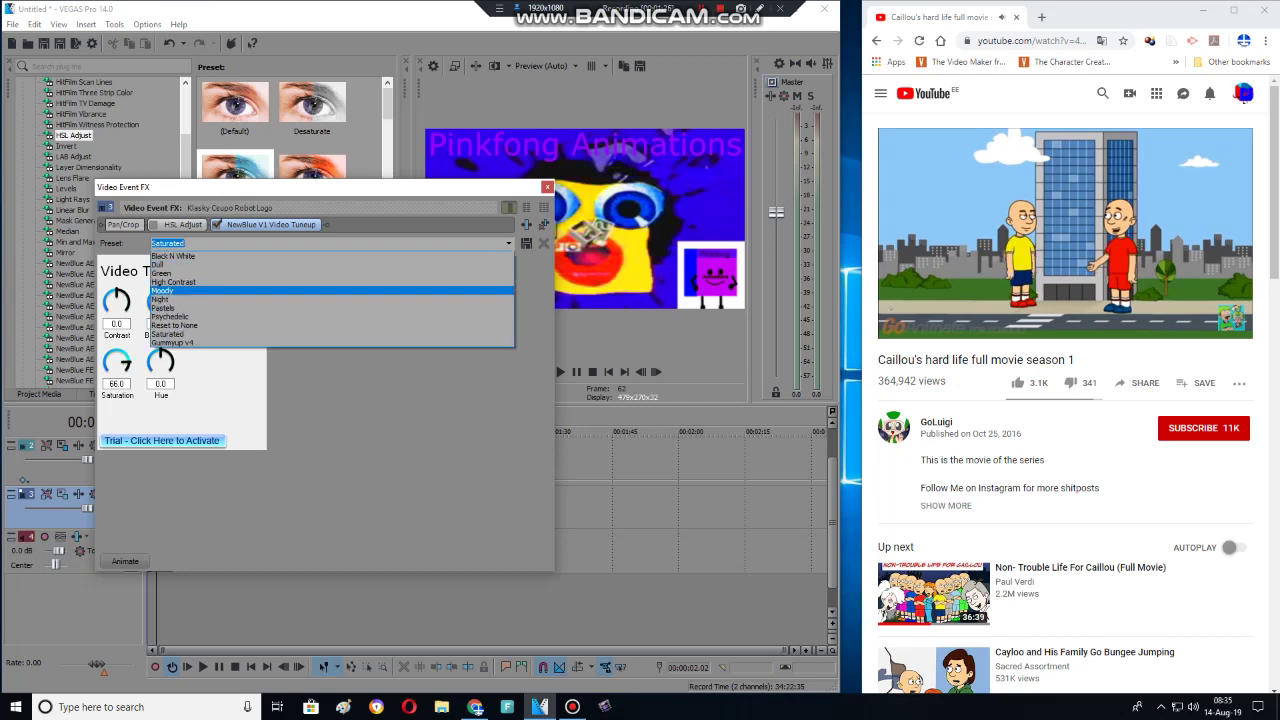
key(Up)
key(Up)
key(Return)
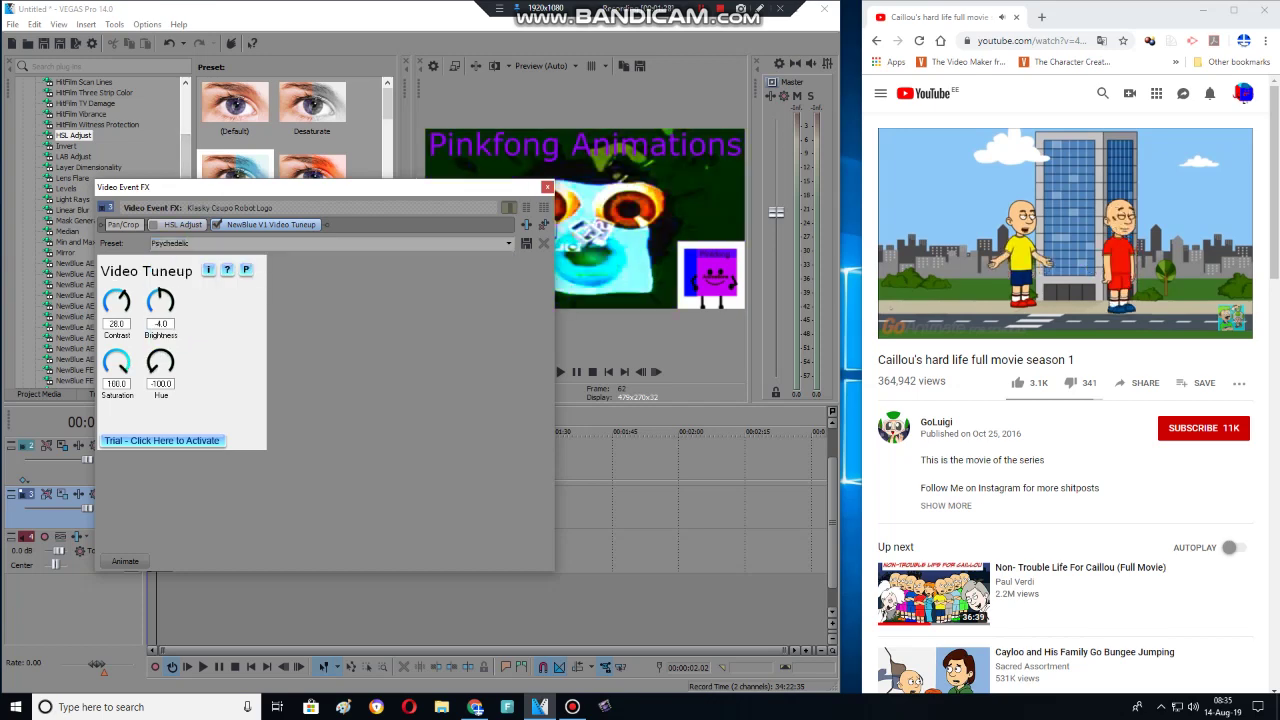
Step: Try HSL Adjust after and before Video Tuneup with higher saturation, and remove it from the effect chain
click(183, 224)
drag(183, 224, 297, 224)
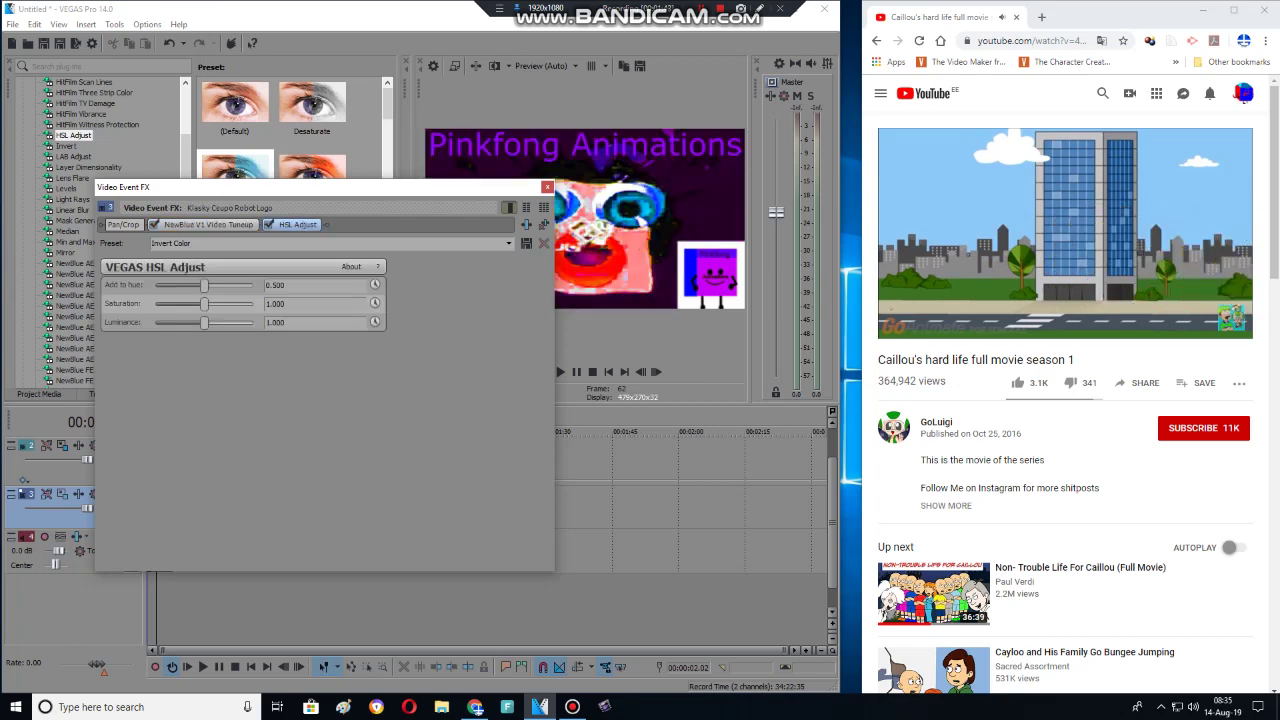
drag(204, 303, 253, 303)
drag(208, 224, 300, 224)
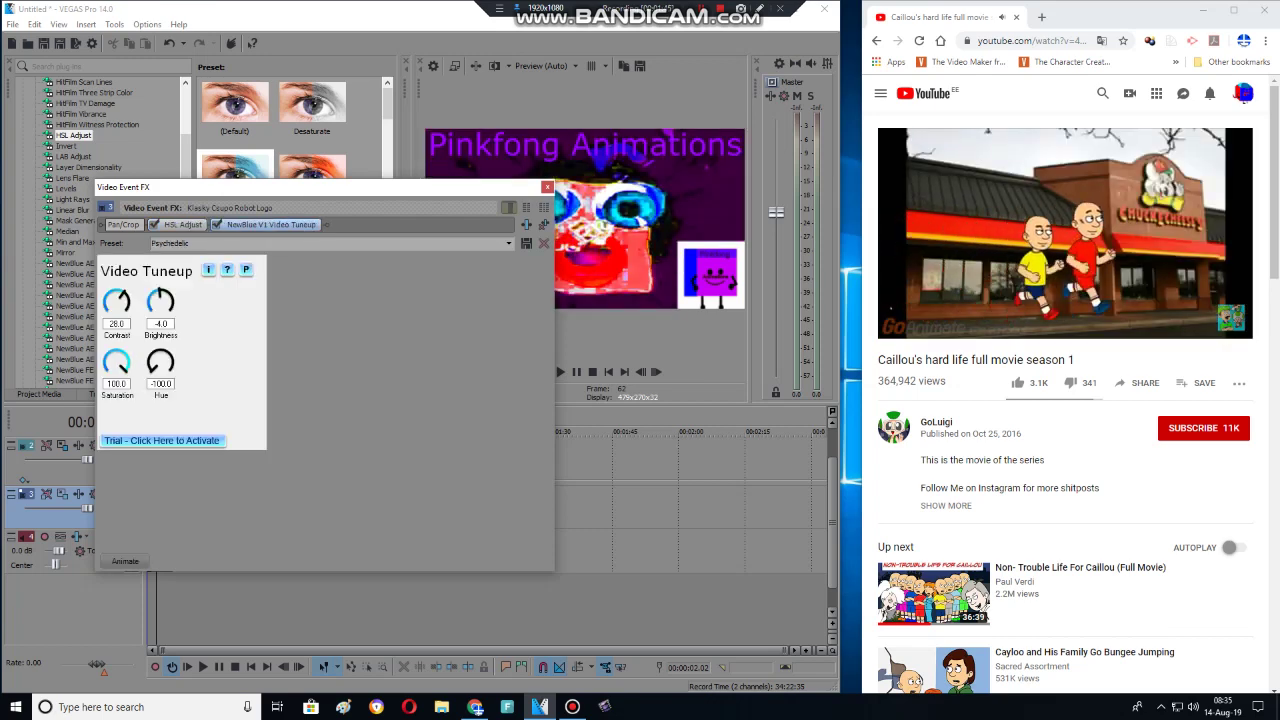
click(183, 224)
key(Delete)
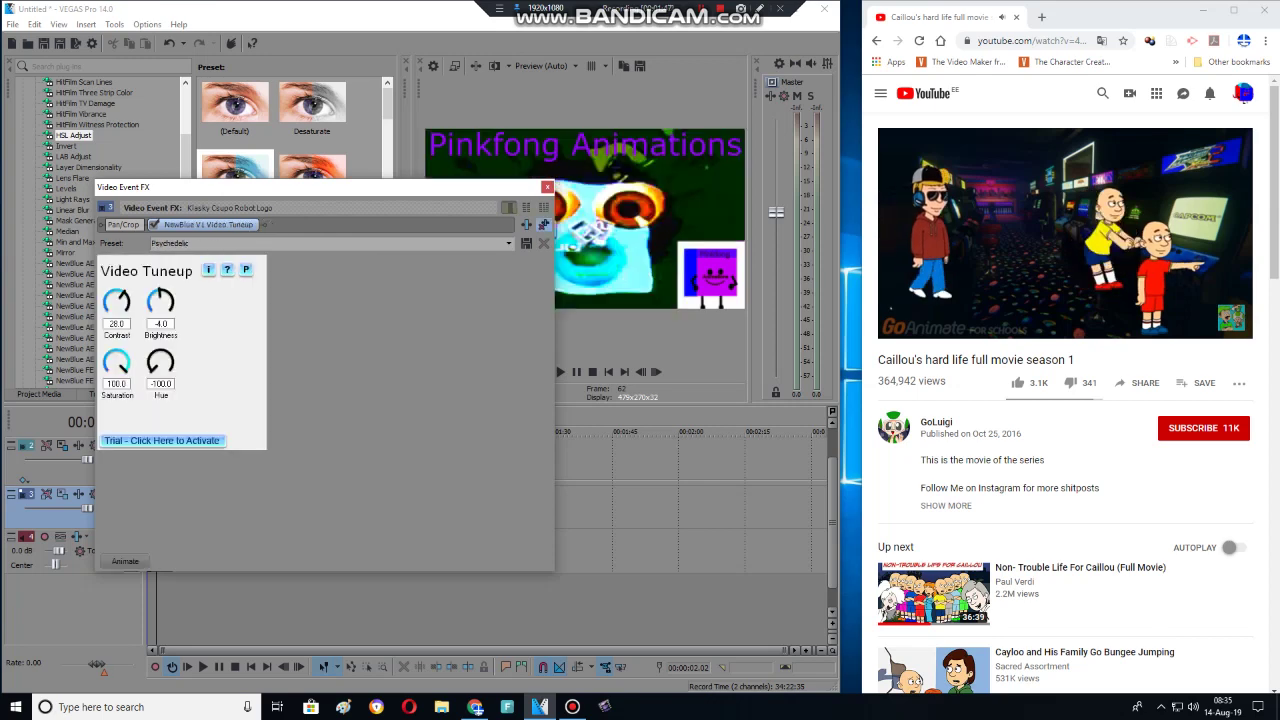
Step: Raise the Video Tuneup hue from its minimum until the logo's background is green
drag(160, 361, 160, 392)
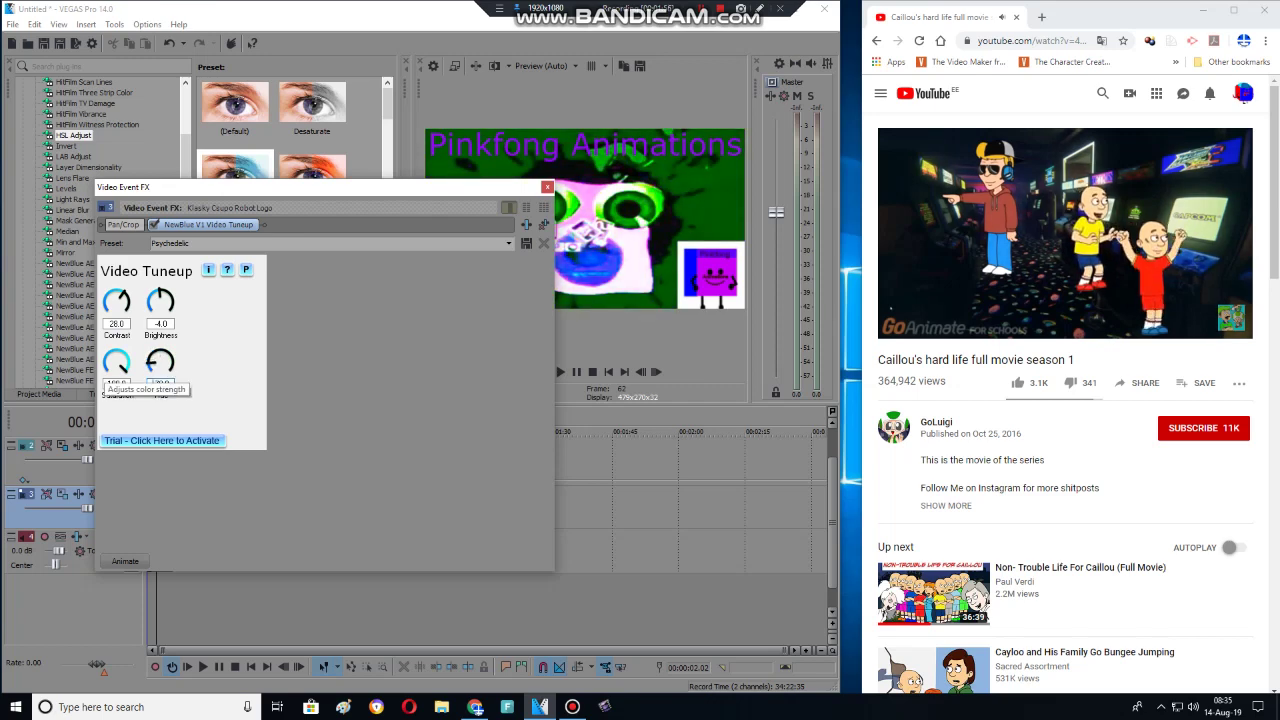
Step: Add TV Simulator with the TV Look preset to the logo event's effect chain and set its aperture grill to 0
drag(185, 156, 185, 370)
double_click(75, 263)
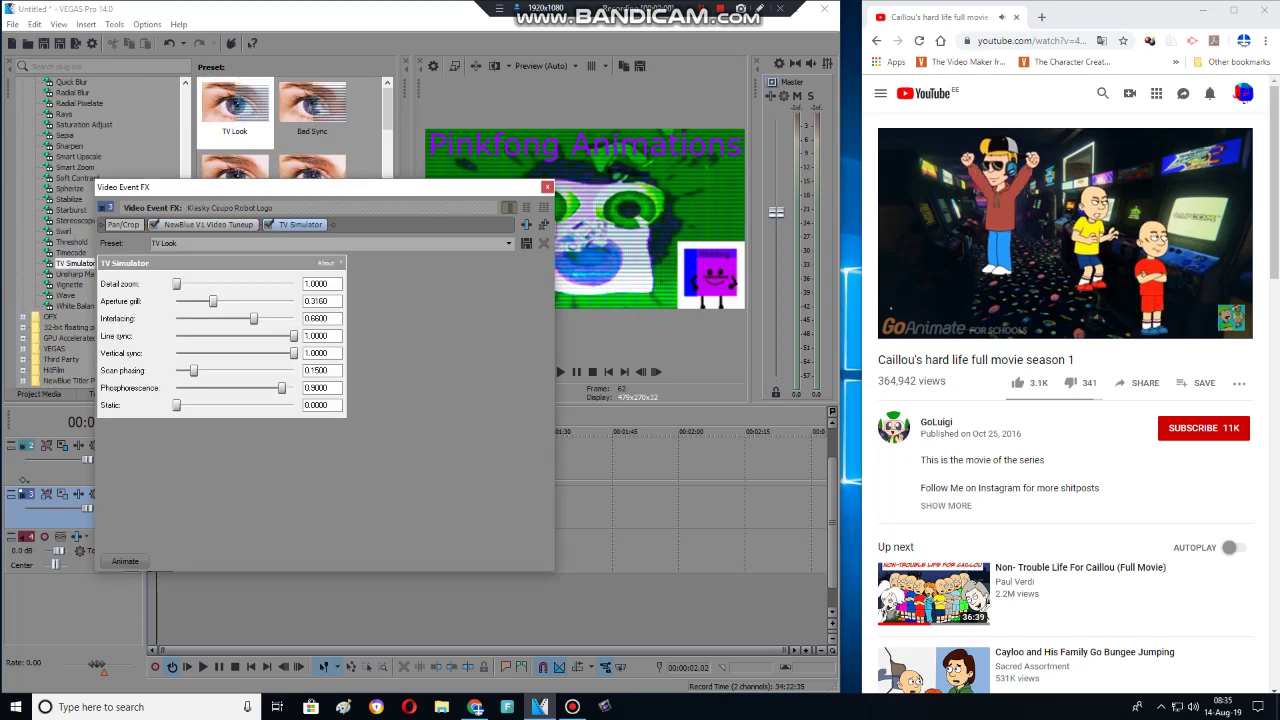
drag(213, 301, 176, 301)
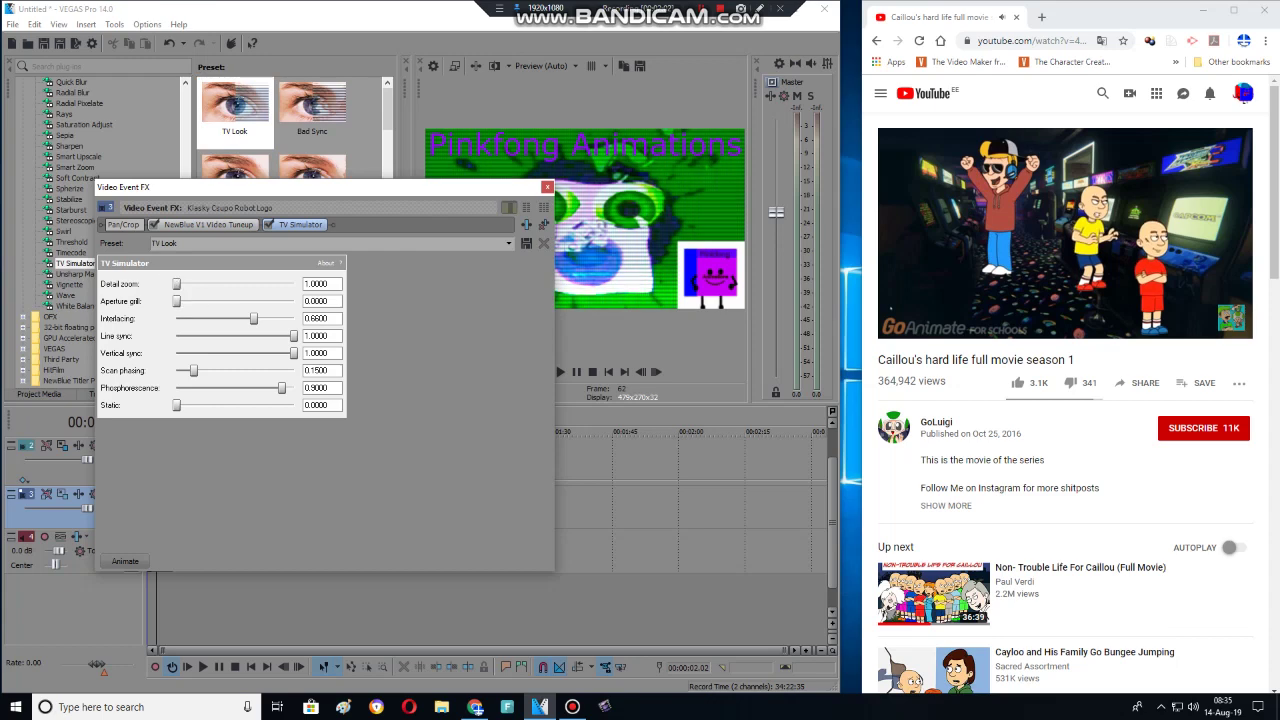
Step: Set TV Simulator's interlacing and phosphorescence to 0, keeping scan phasing at 0.15
drag(253, 318, 176, 318)
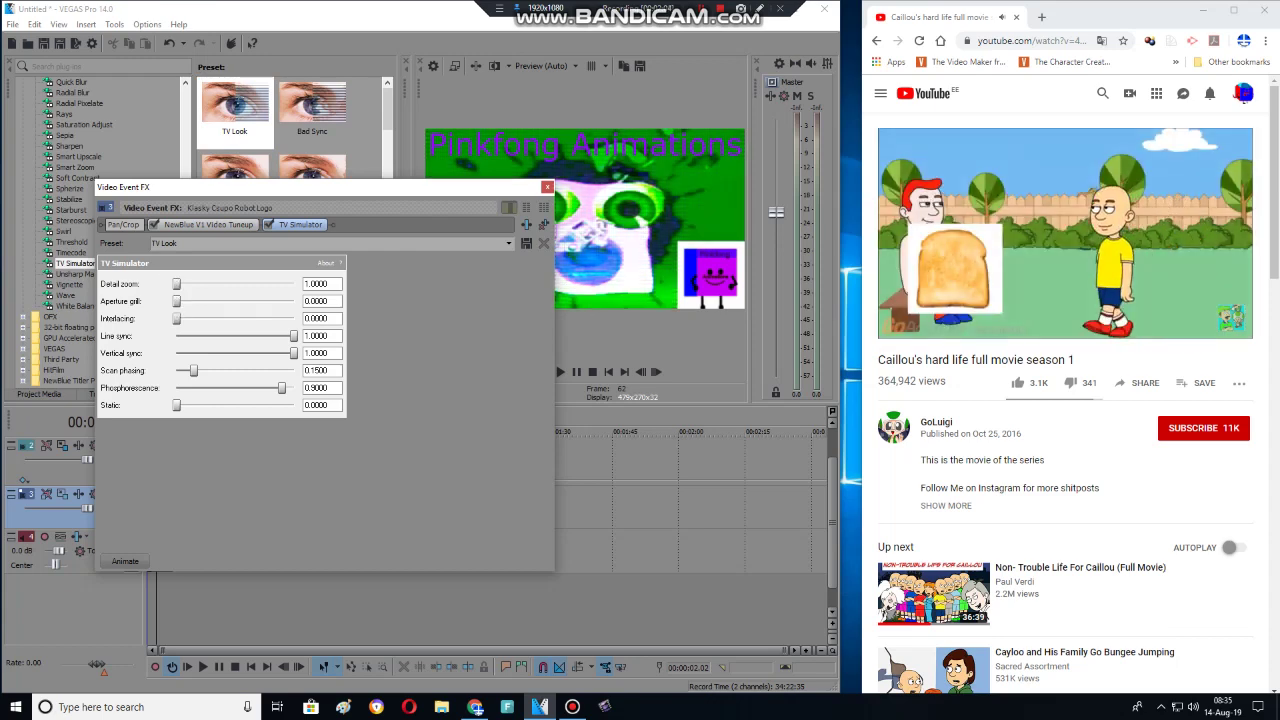
drag(193, 370, 192, 370)
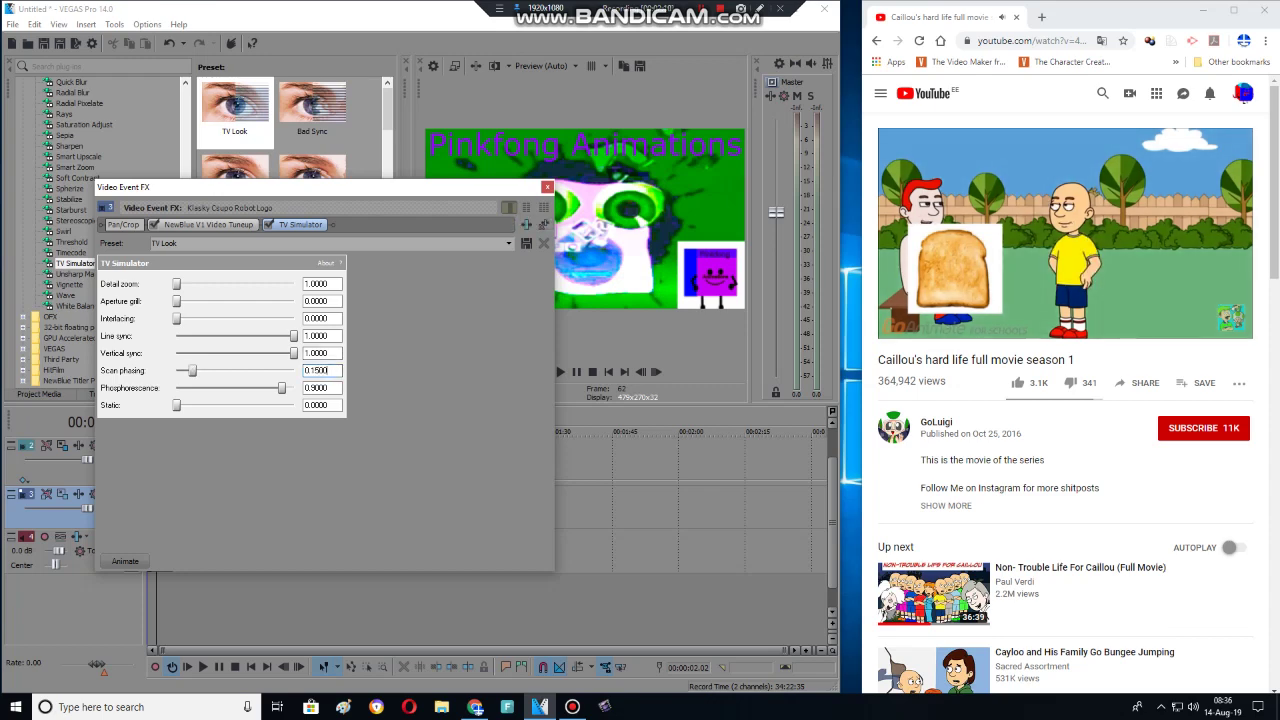
drag(192, 370, 193, 370)
drag(281, 387, 176, 387)
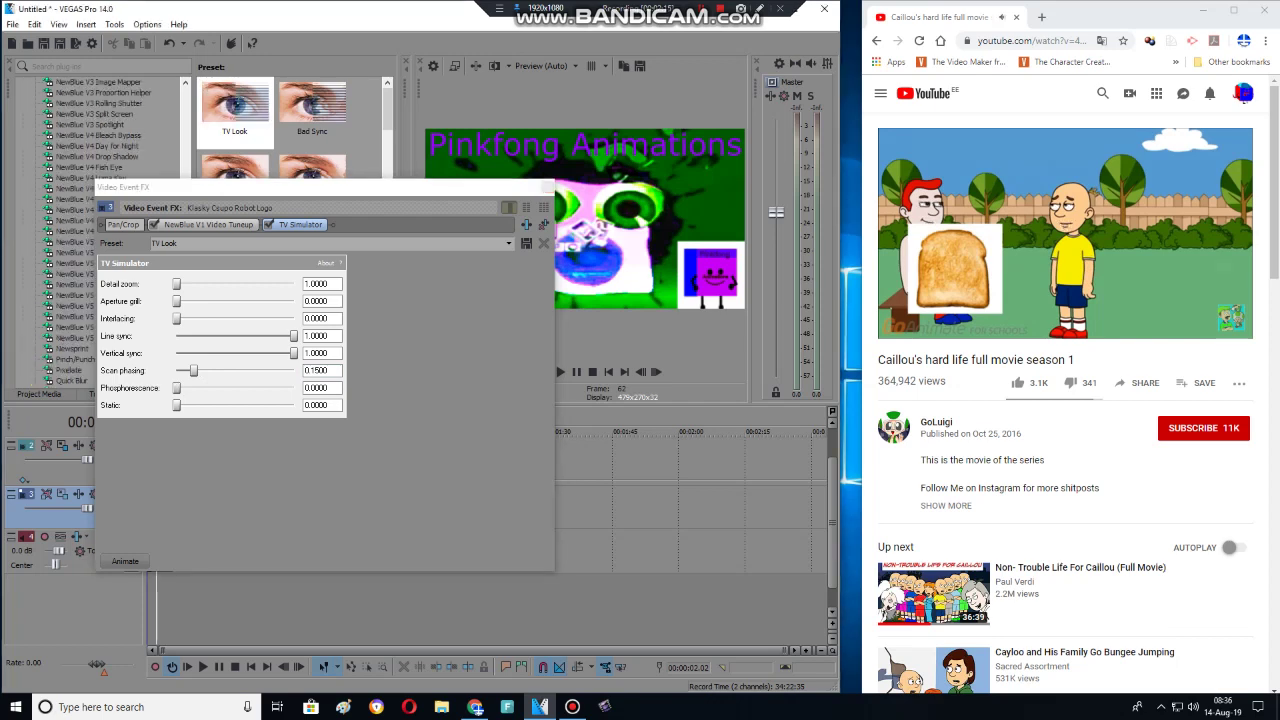
Step: Add NewBlue ME Earthquake with the Big One preset to the logo event's effect chain and close the effect settings
scroll(100, 230, up, 10)
scroll(100, 130, down, 10)
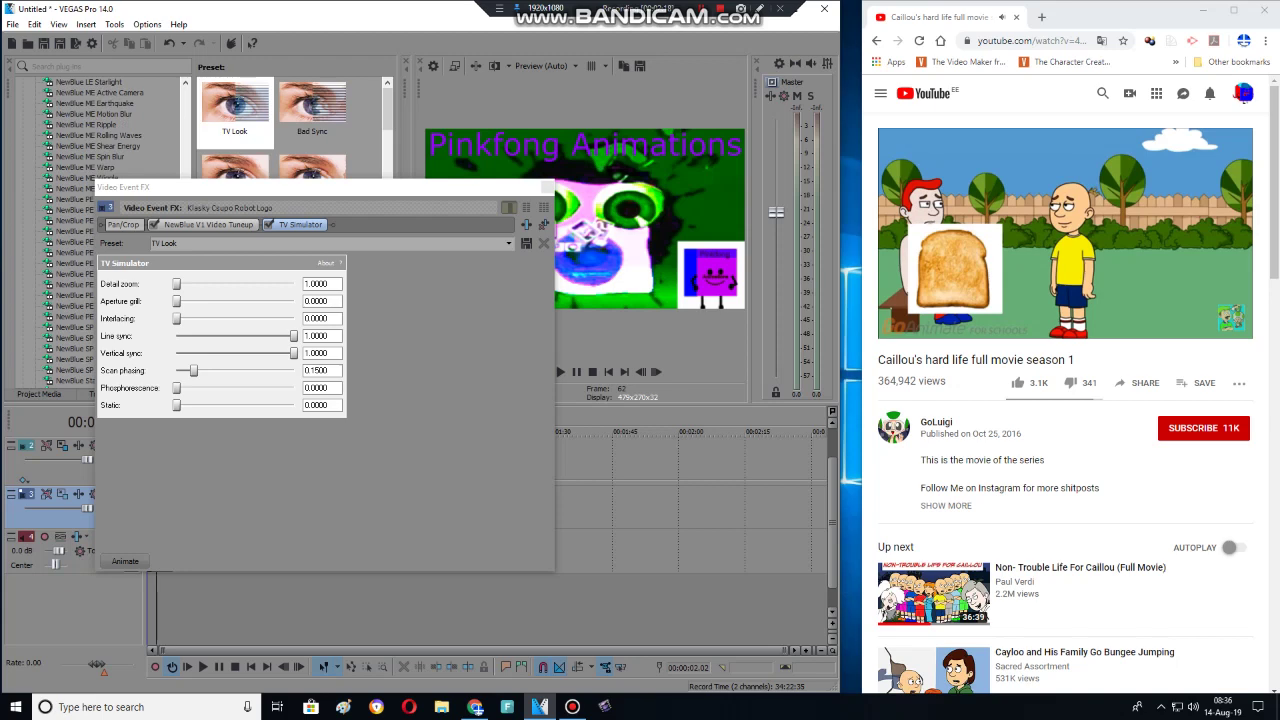
drag(95, 103, 300, 300)
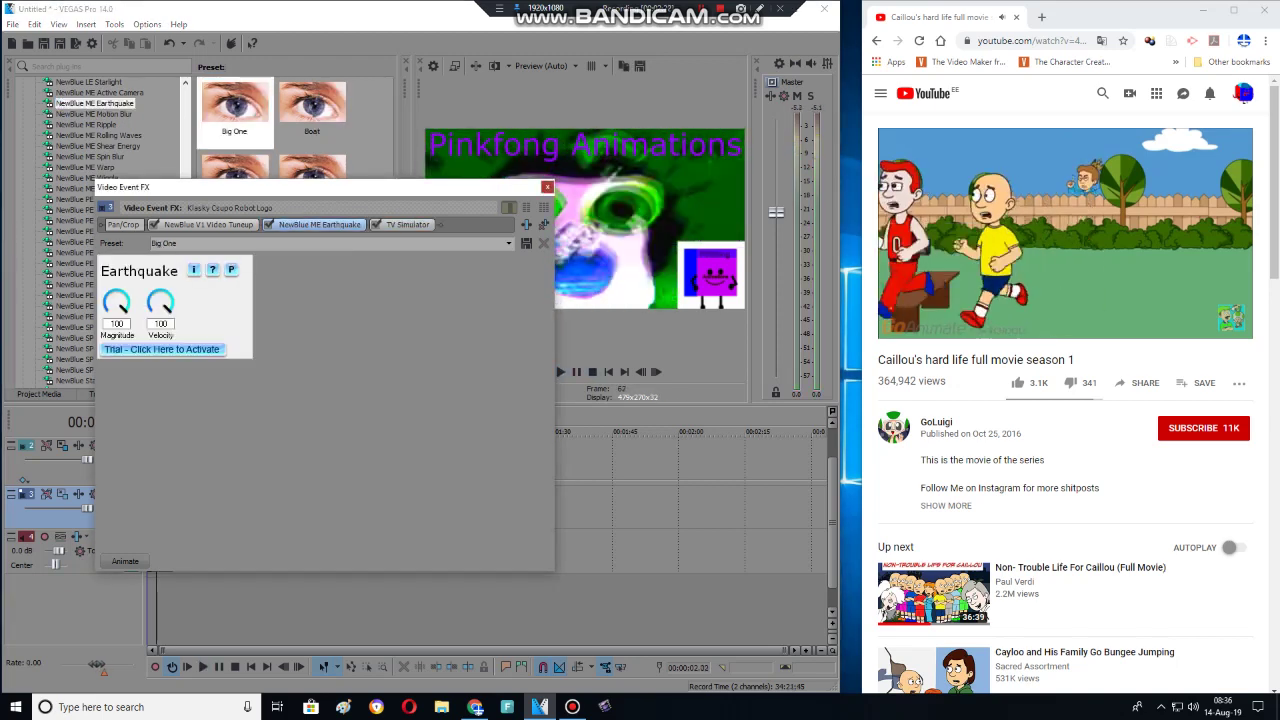
click(547, 187)
Step: Start a non-real-time effect chain for the logo's audio event with Effect, tb_grumblebum and IL Vocodex (demo)
right_click(160, 510)
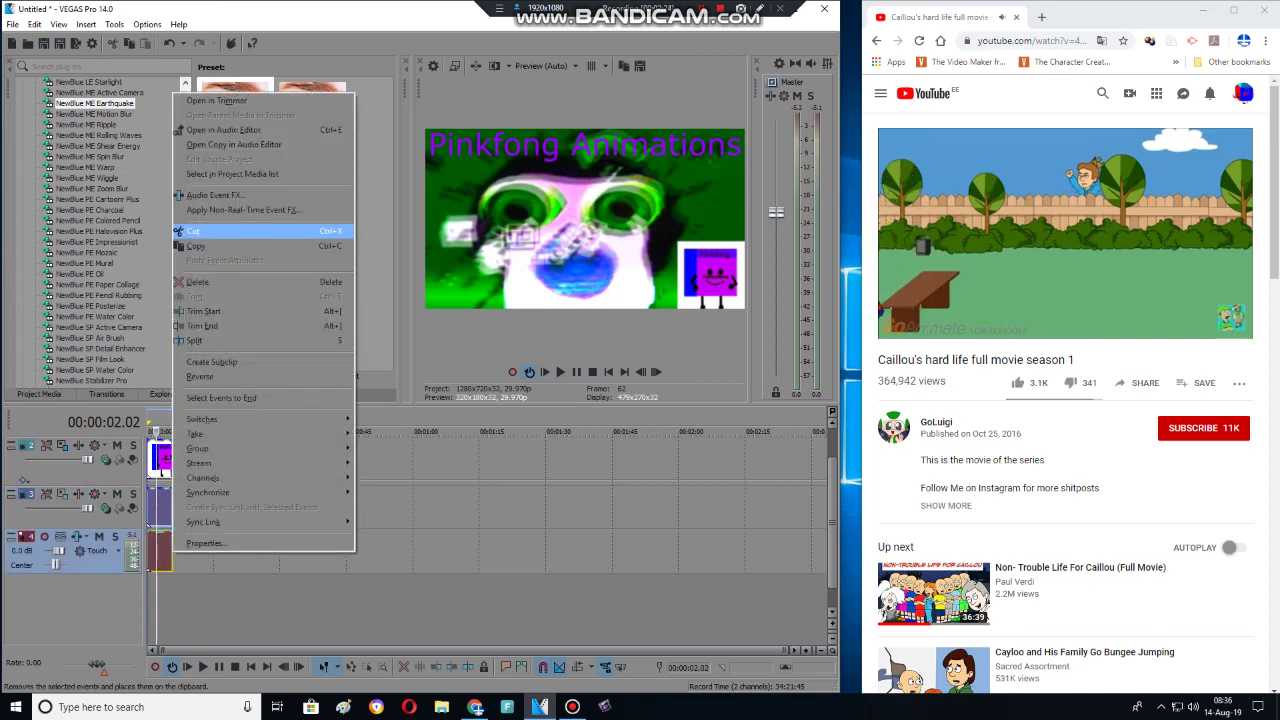
click(240, 210)
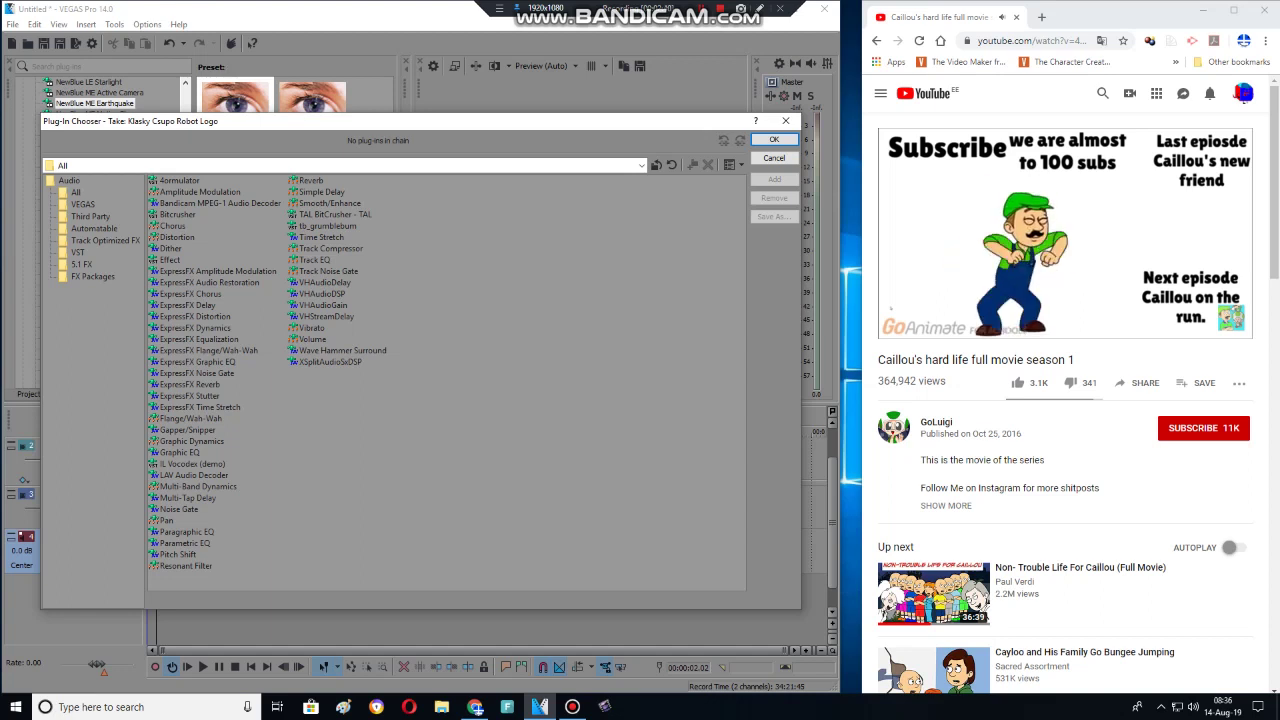
double_click(169, 259)
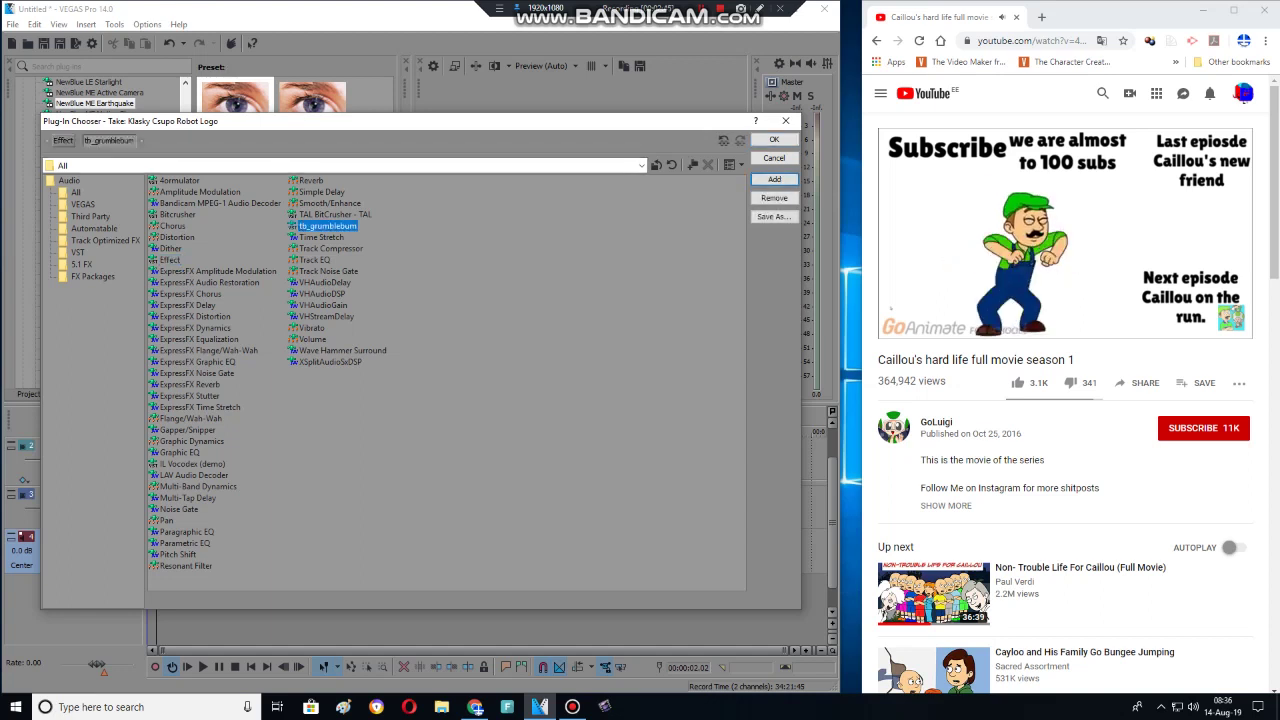
key(Return)
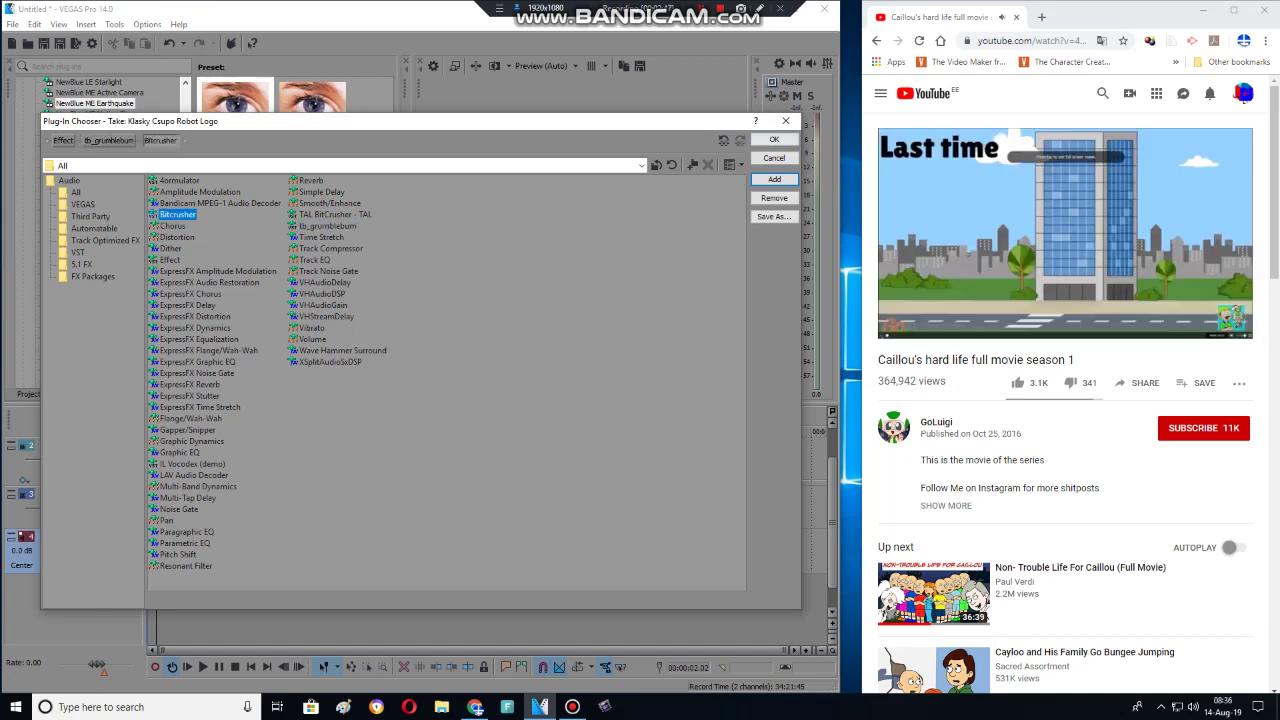
click(192, 464)
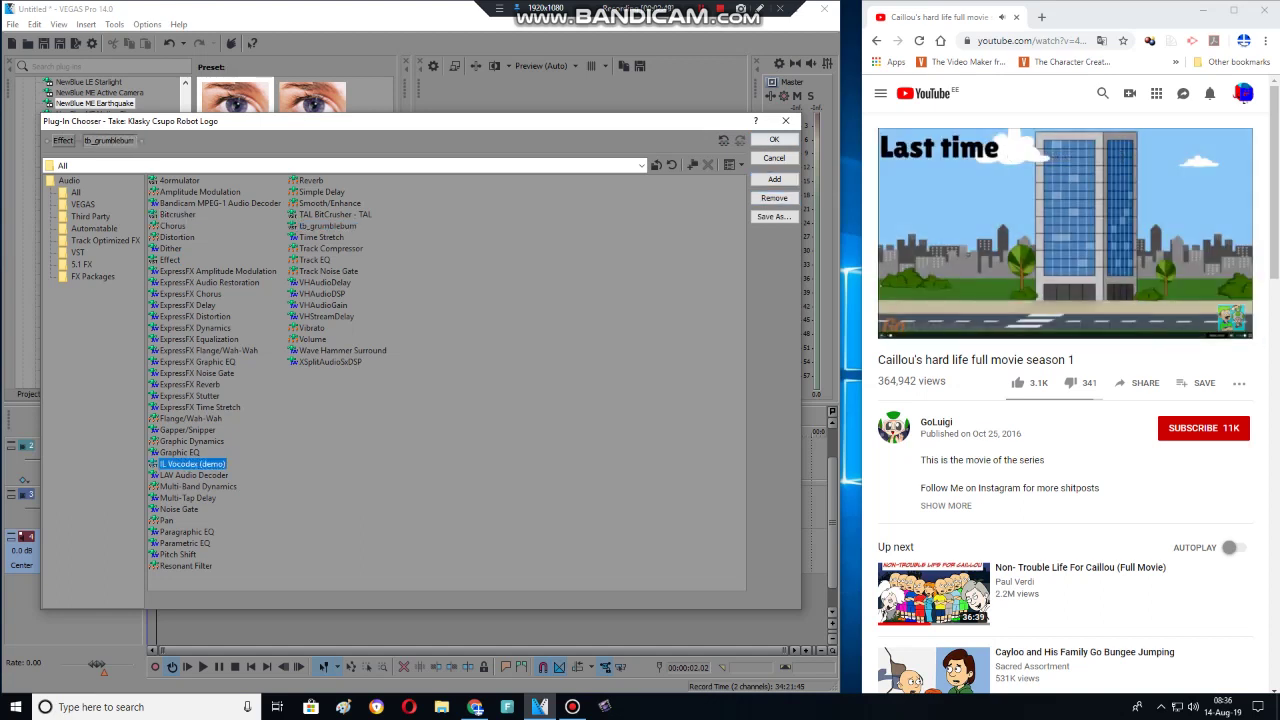
key(Return)
Step: Append a second Effect and ExpressFX Chorus to the audio plug-in chain and accept the chain
click(169, 259)
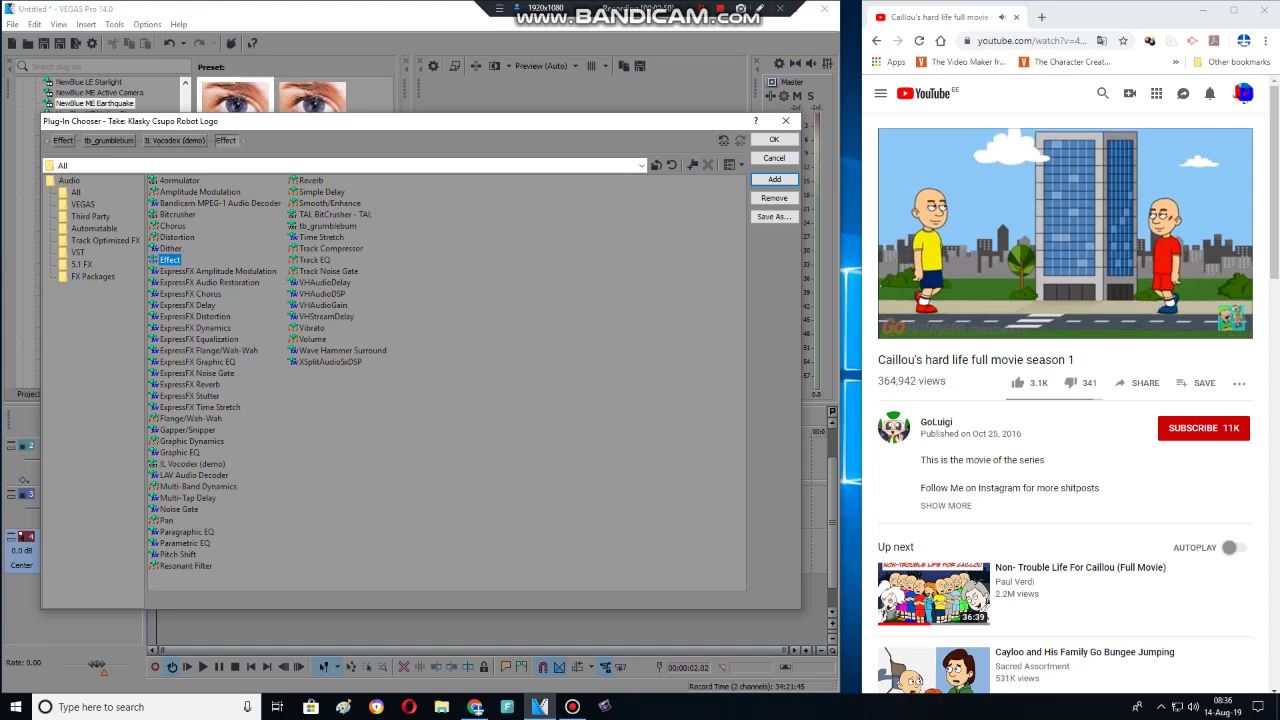
key(Return)
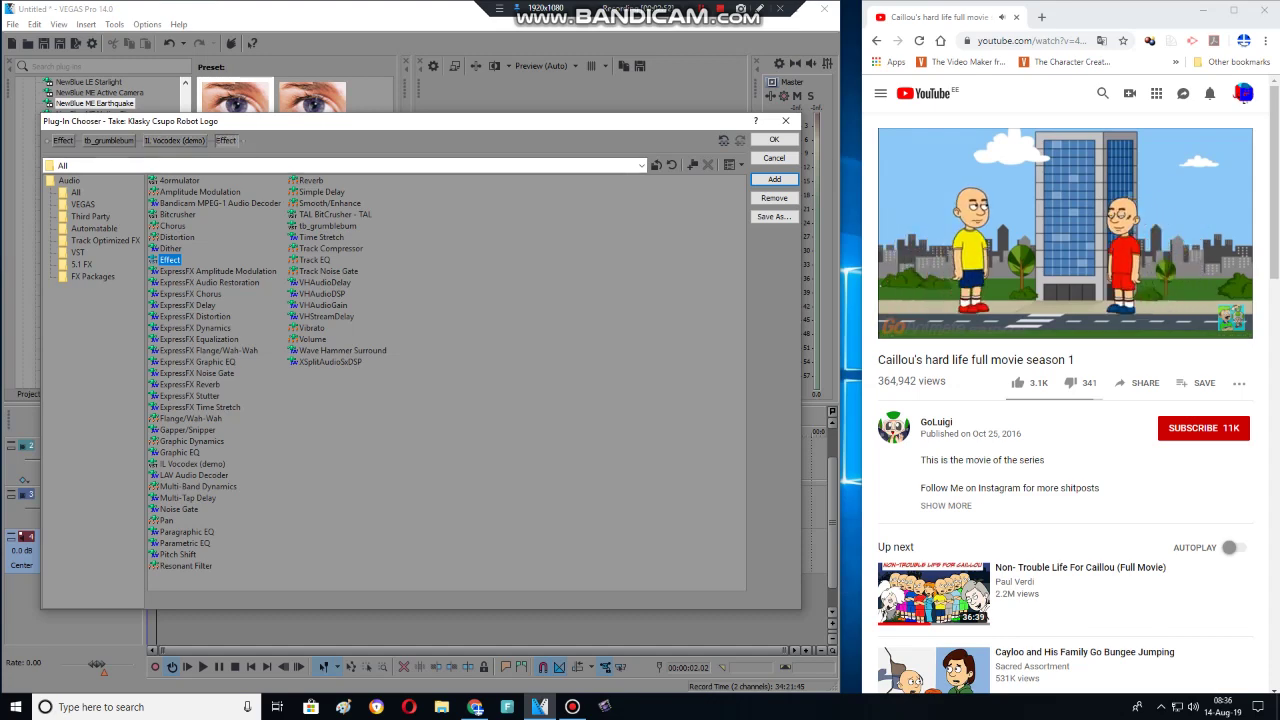
click(186, 305)
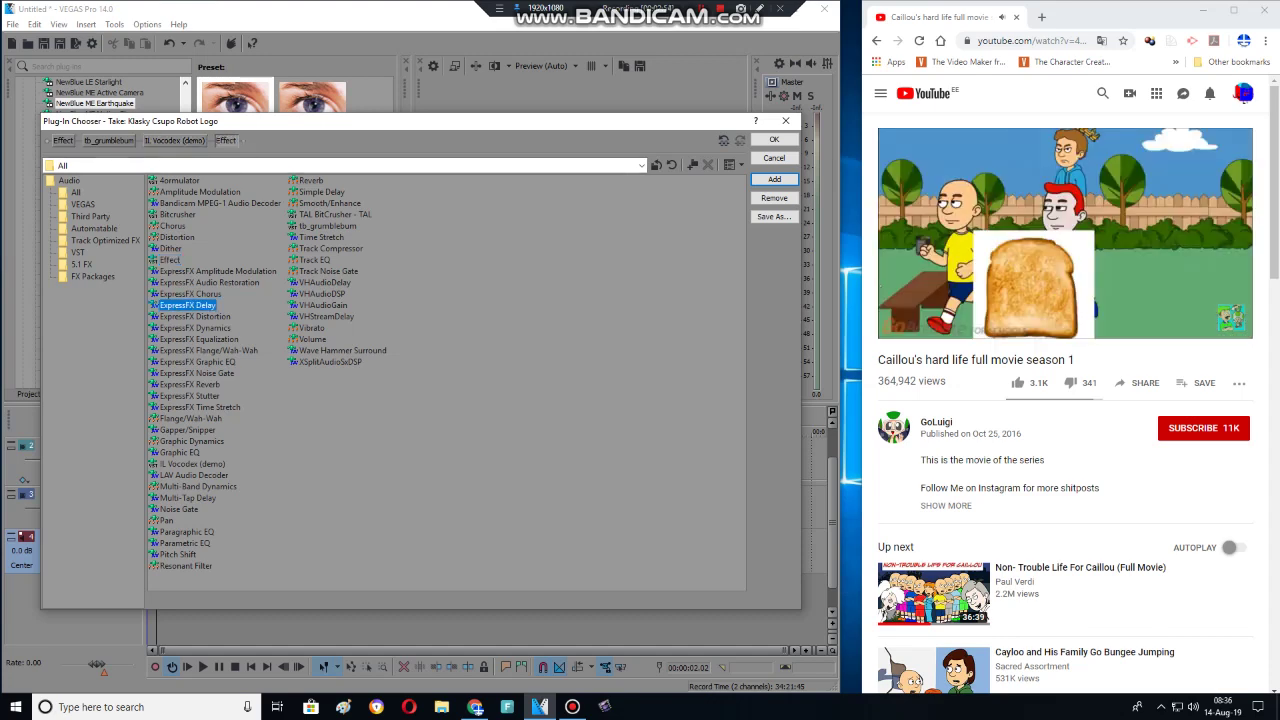
key(Return)
click(774, 198)
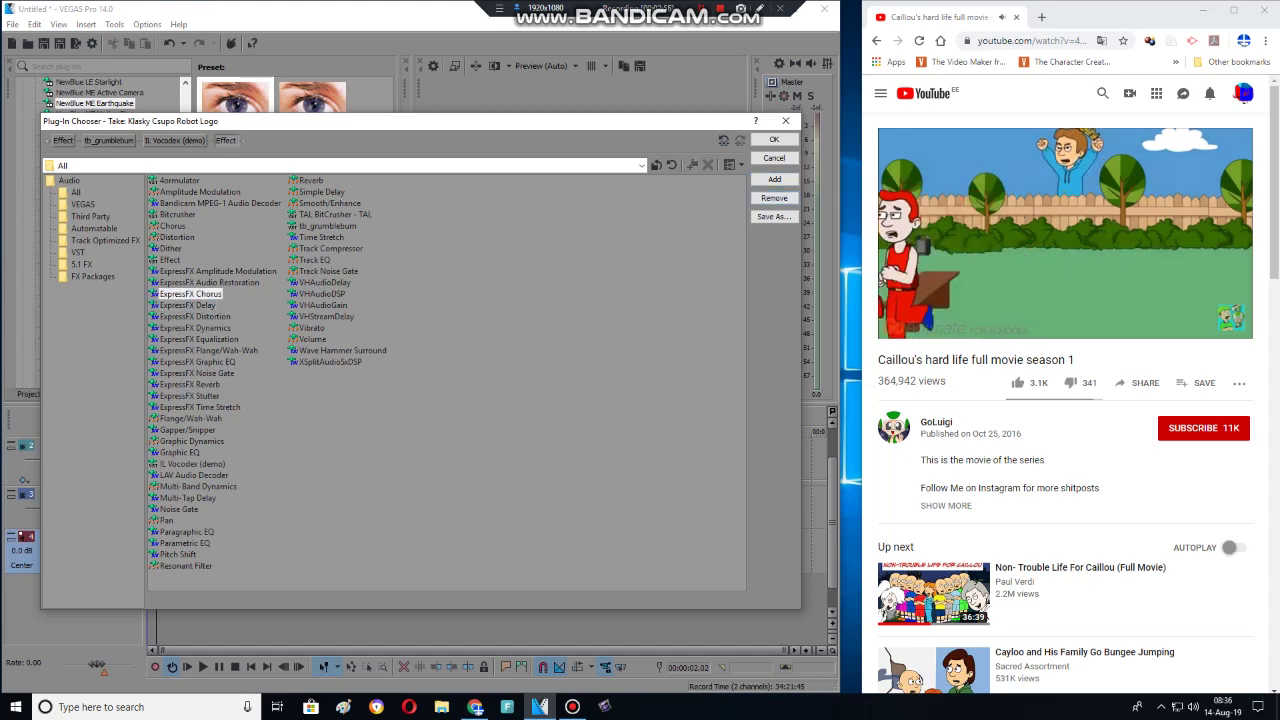
click(190, 294)
key(Return)
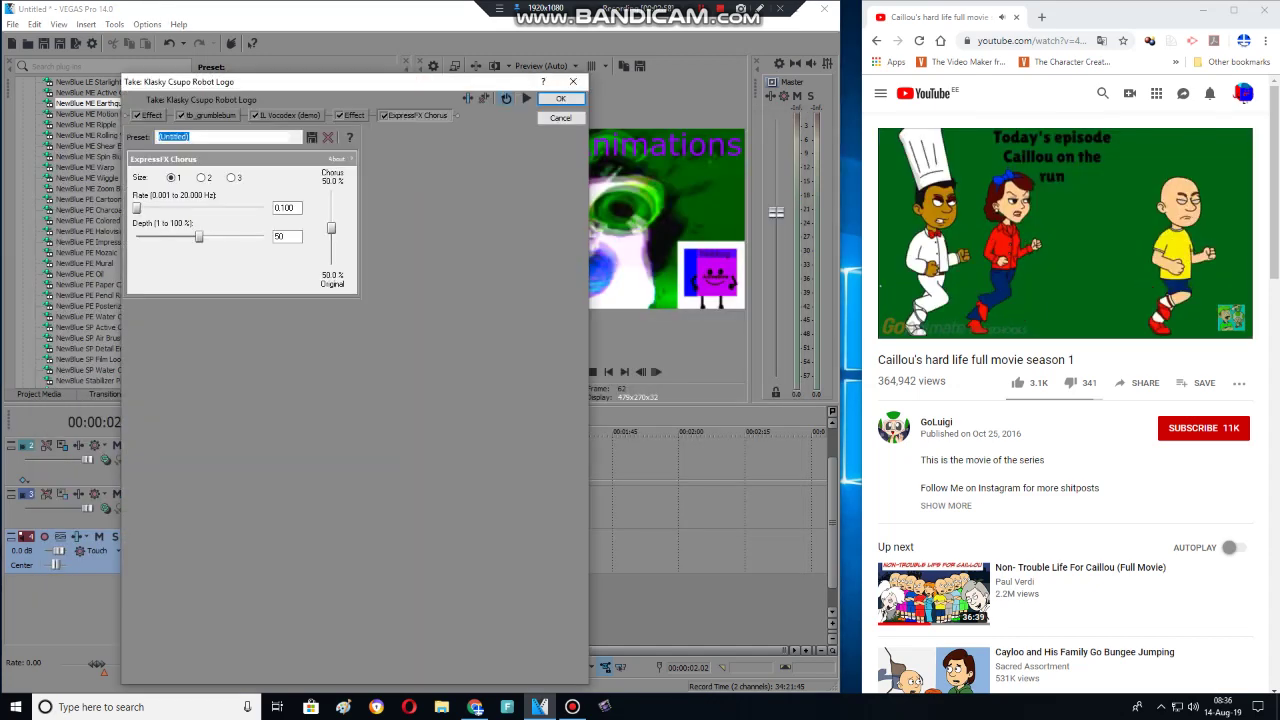
Step: Set the first Effect plug-in, Orange Vocoder, to the 1000 FLUTES preset
click(287, 115)
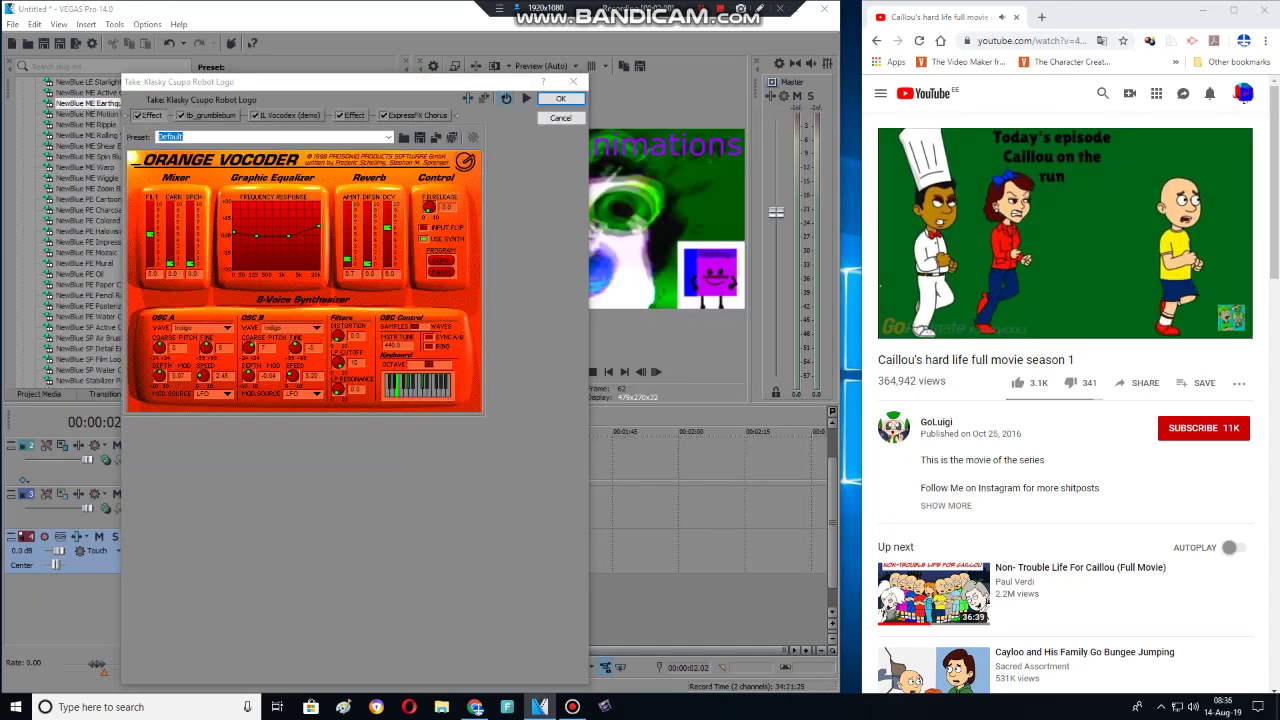
click(436, 137)
key(Escape)
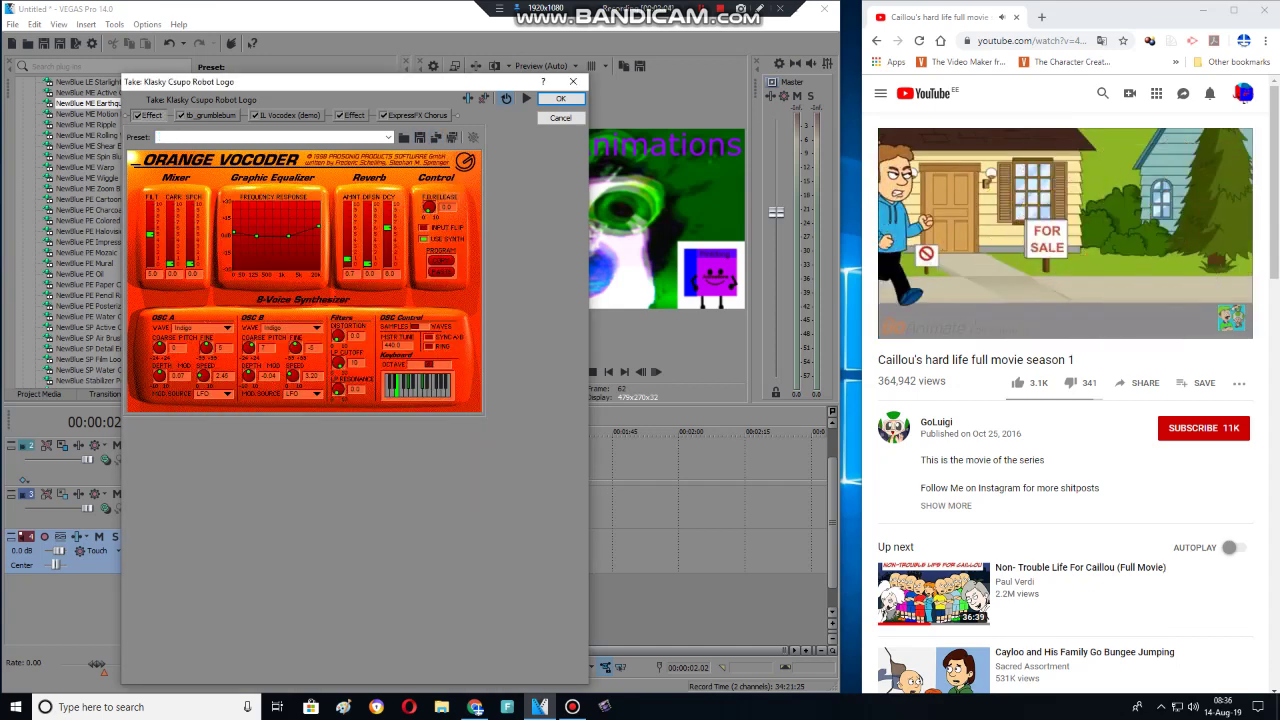
click(388, 137)
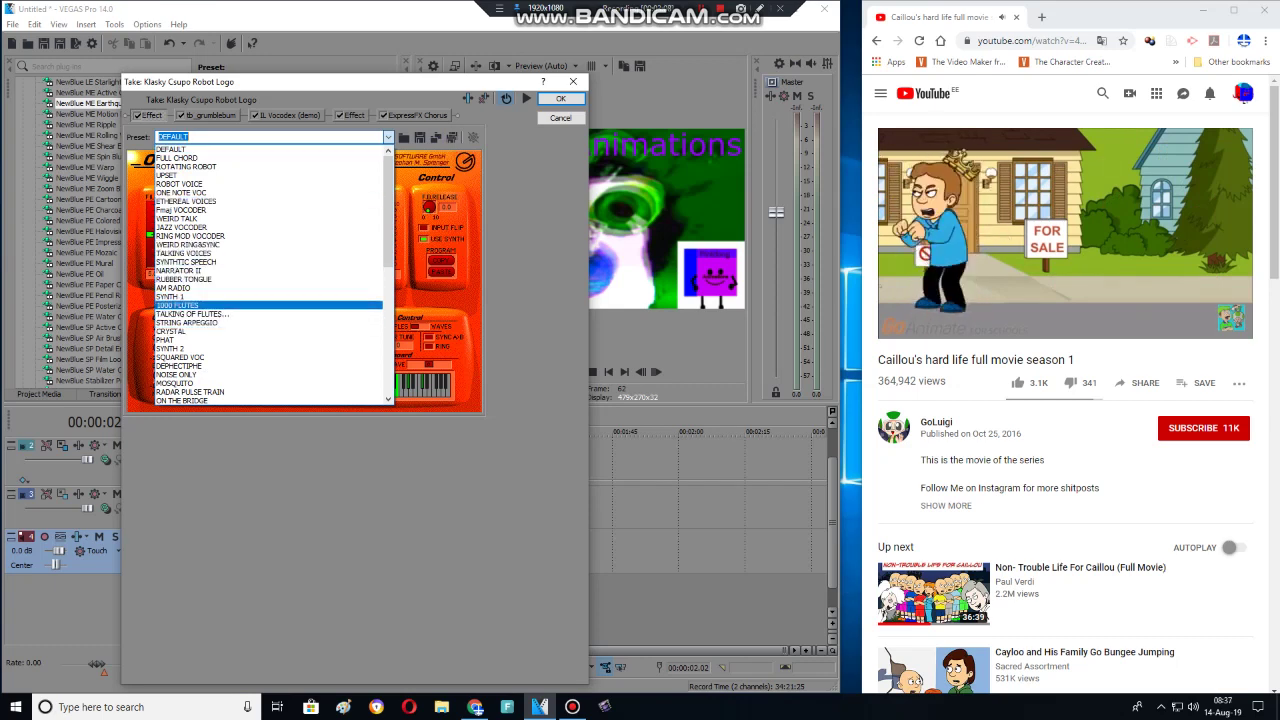
click(177, 305)
Step: Check the tb_grumblebum settings and set IL Vocodex to the Helium preset
click(208, 115)
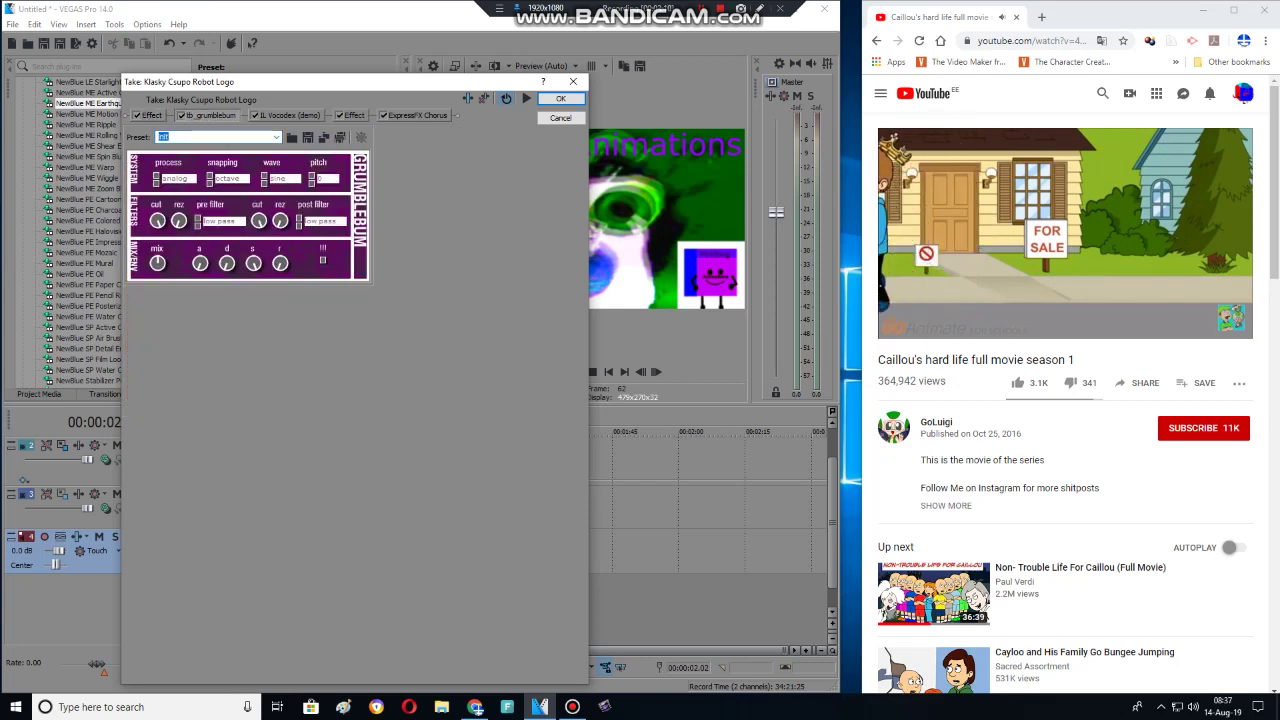
click(288, 115)
click(458, 158)
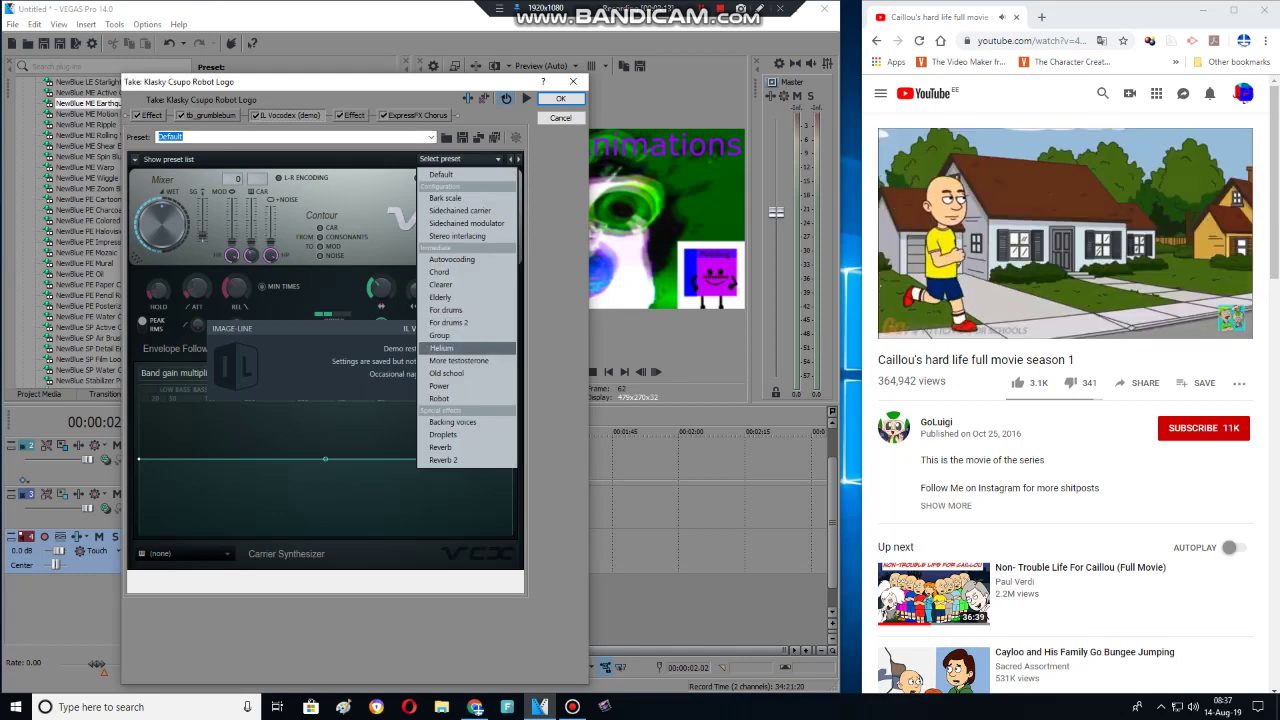
click(440, 347)
Step: Set the second Effect plug-in, Orange Vocoder, to the Fmaj VOCODER preset
click(148, 115)
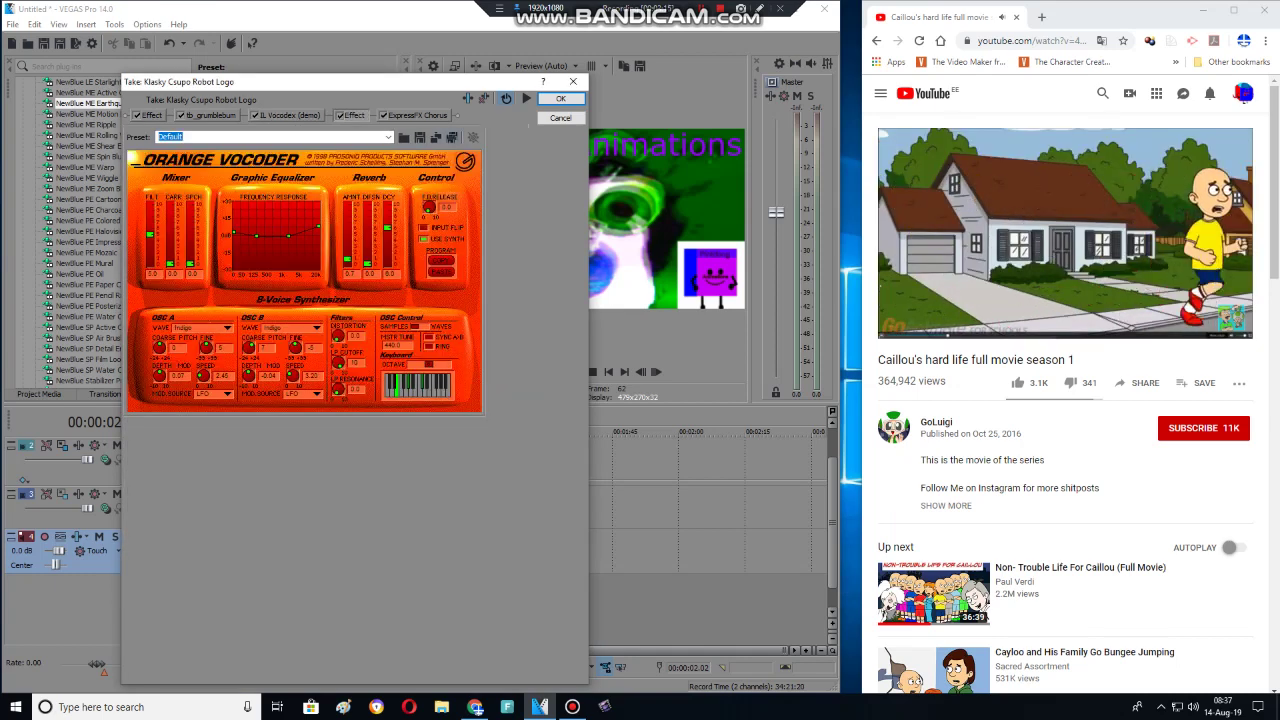
click(436, 137)
key(Escape)
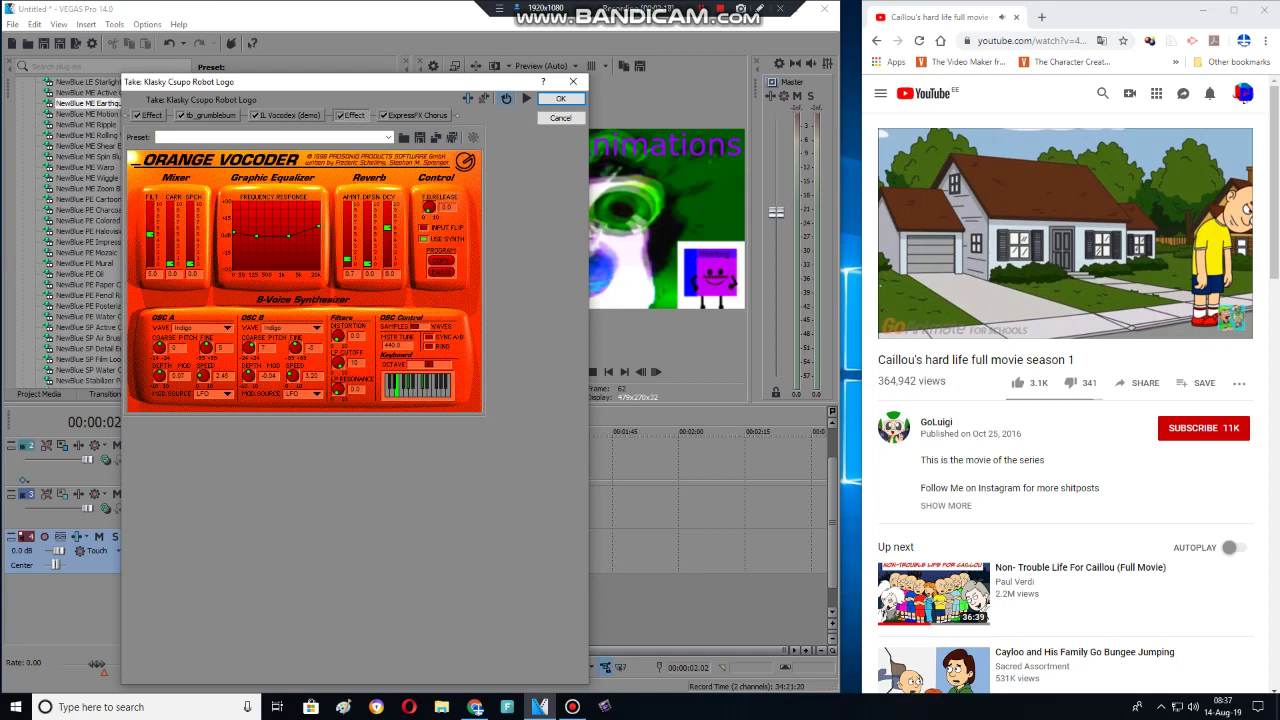
click(388, 137)
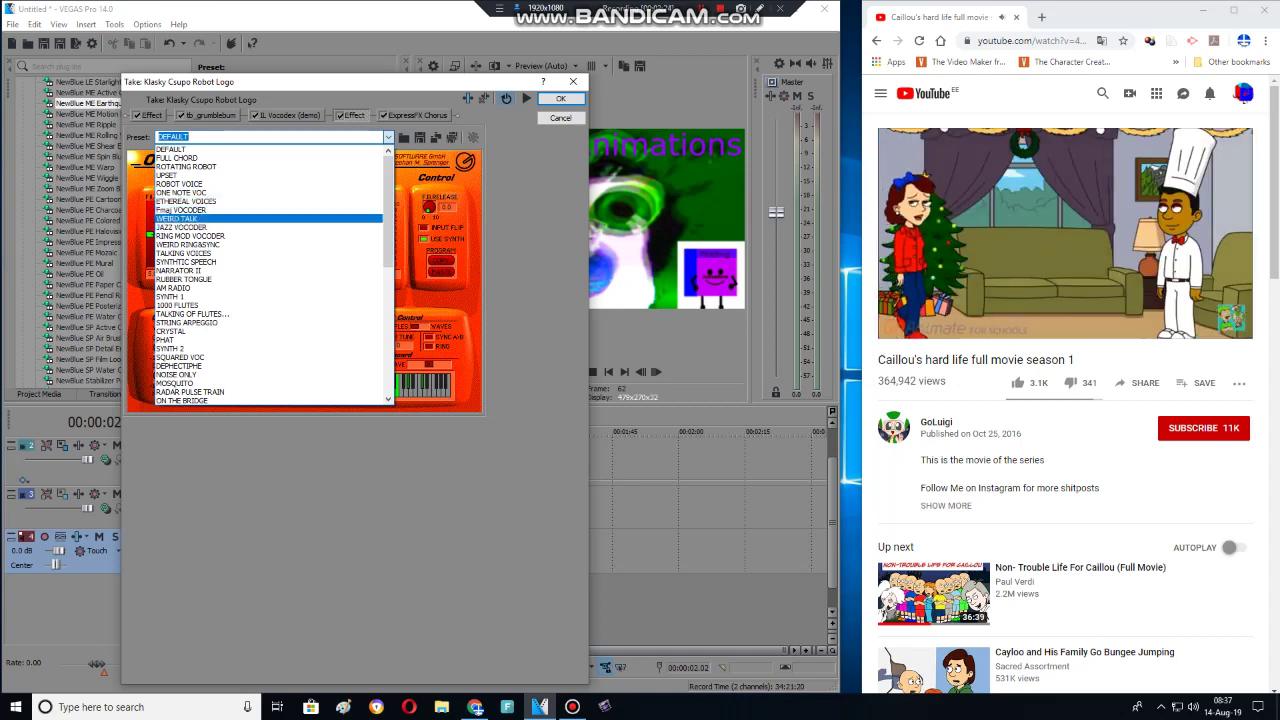
Step: Set ExpressFX Chorus to the [Sys] Guitar preset and accept the audio effect chain settings
click(417, 115)
click(417, 115)
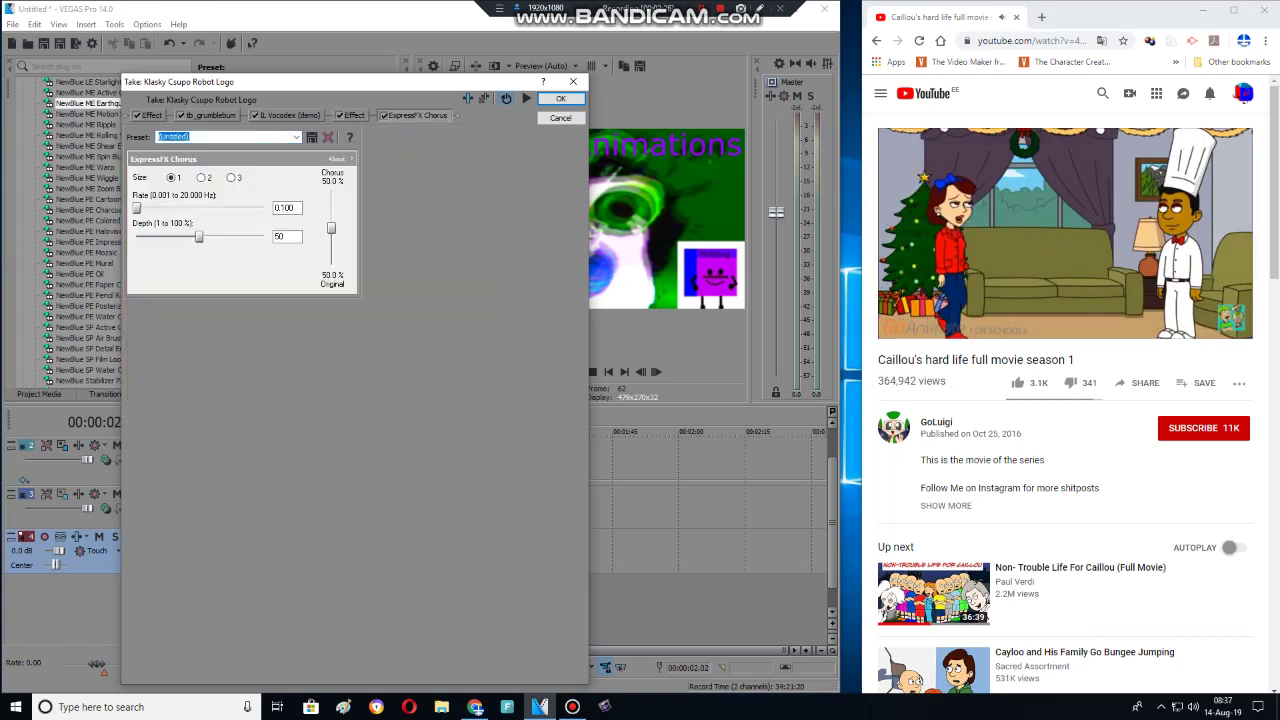
click(296, 136)
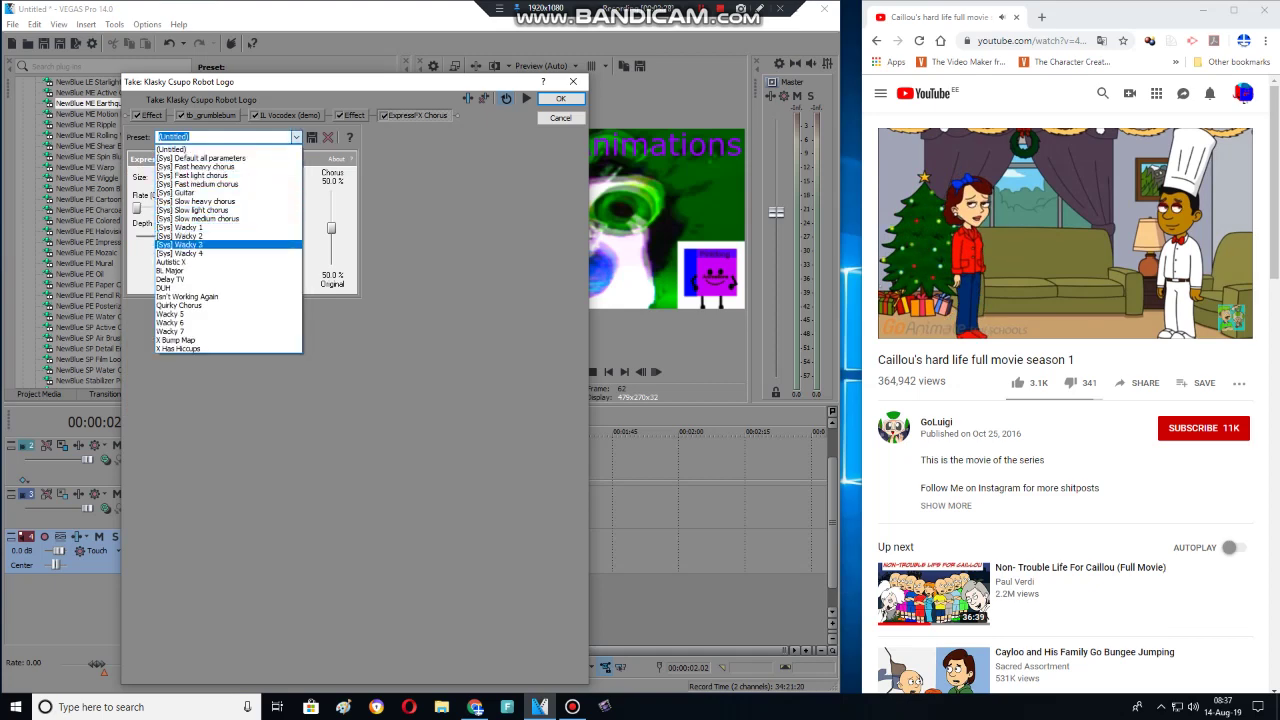
click(180, 192)
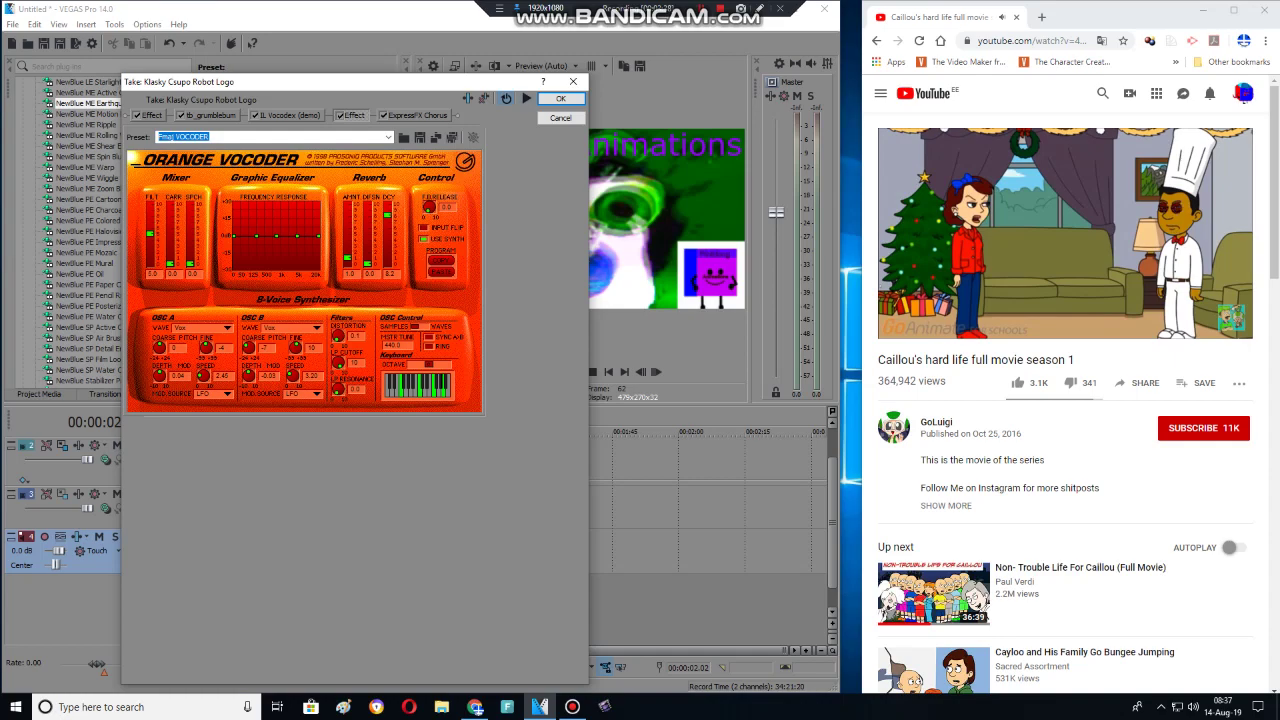
key(Return)
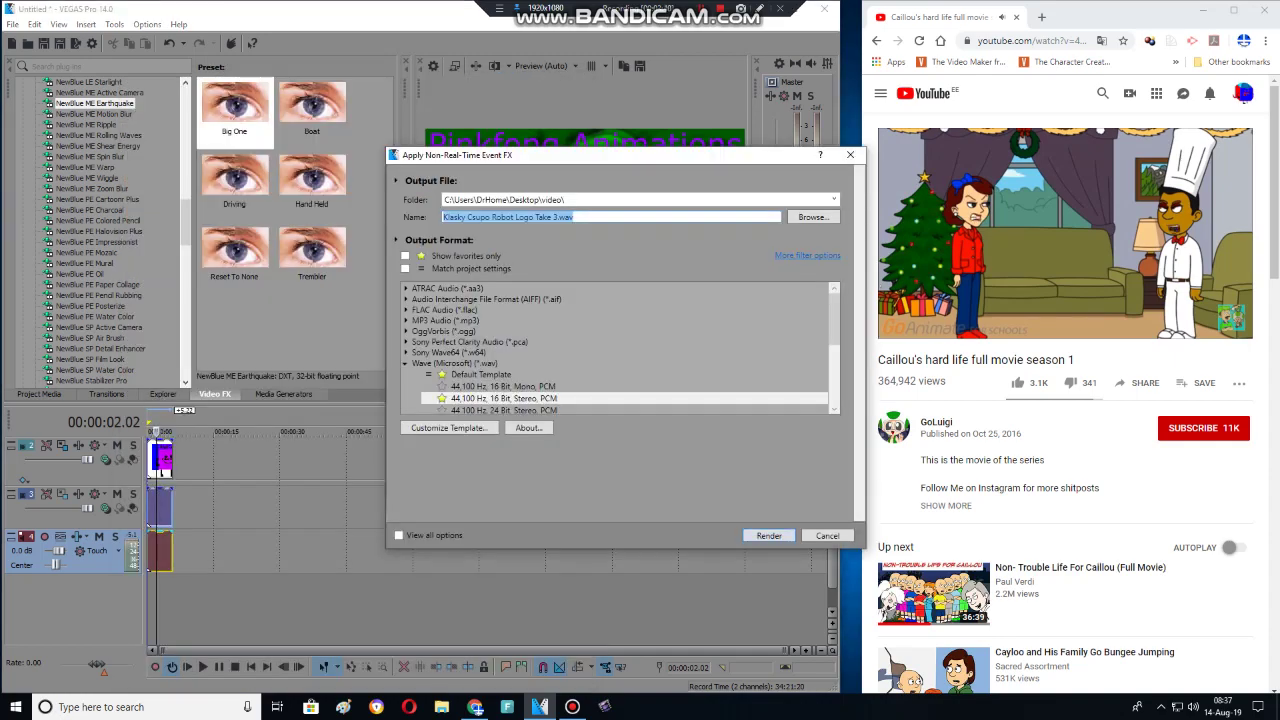
Step: Render the processed audio as Klasky Csupo Robot Logo Take 3.wav into the Documents folder
click(833, 199)
click(833, 199)
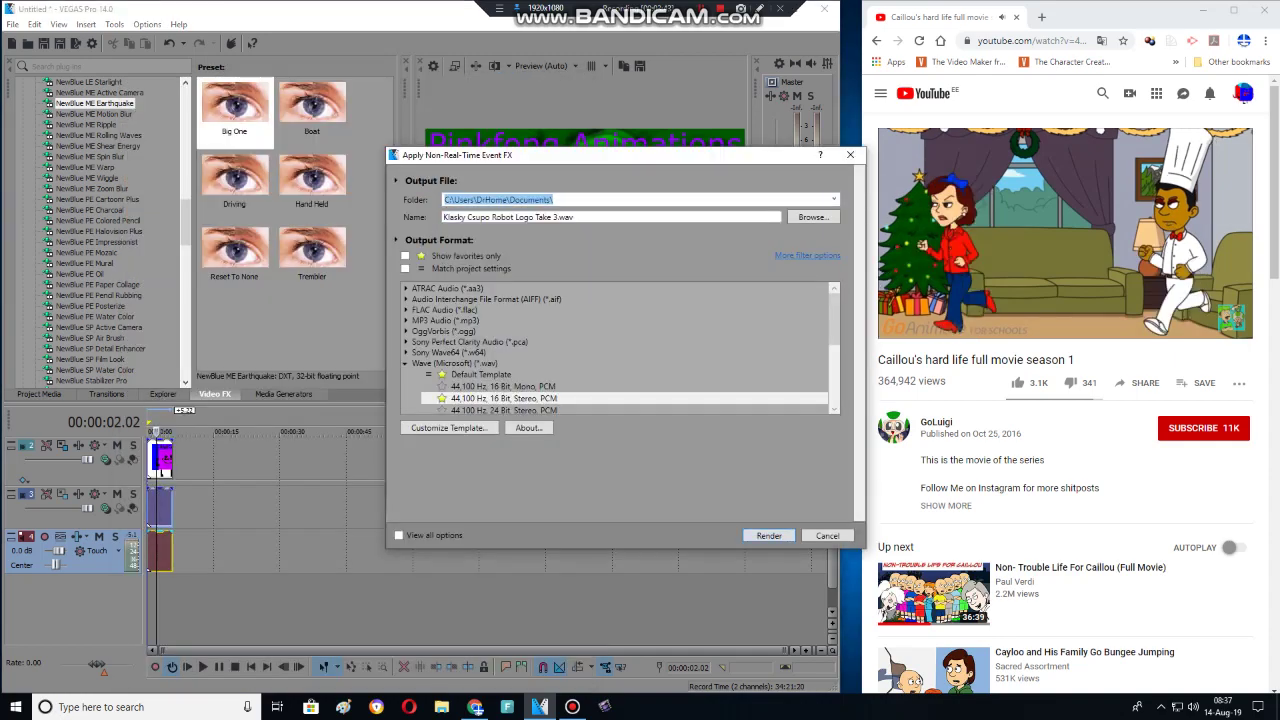
click(768, 535)
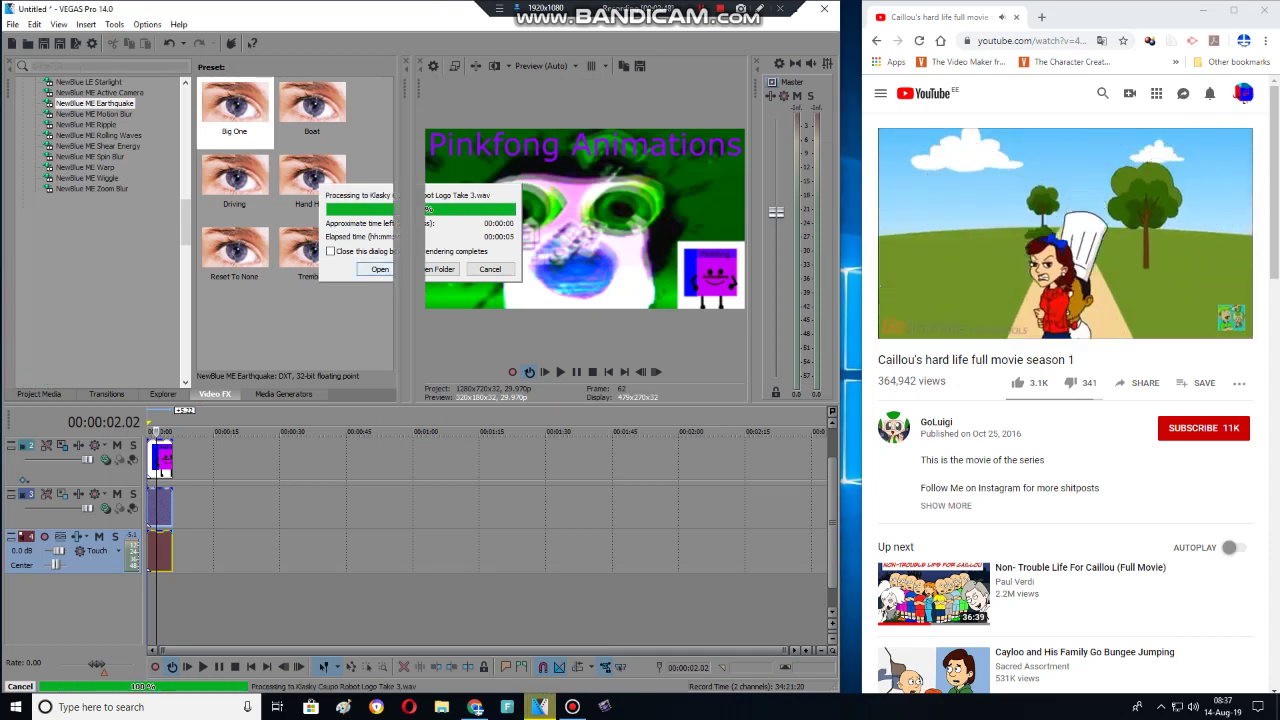
Step: Play the processed logo clip from the start, and resume the YouTube video after the preview
key(space)
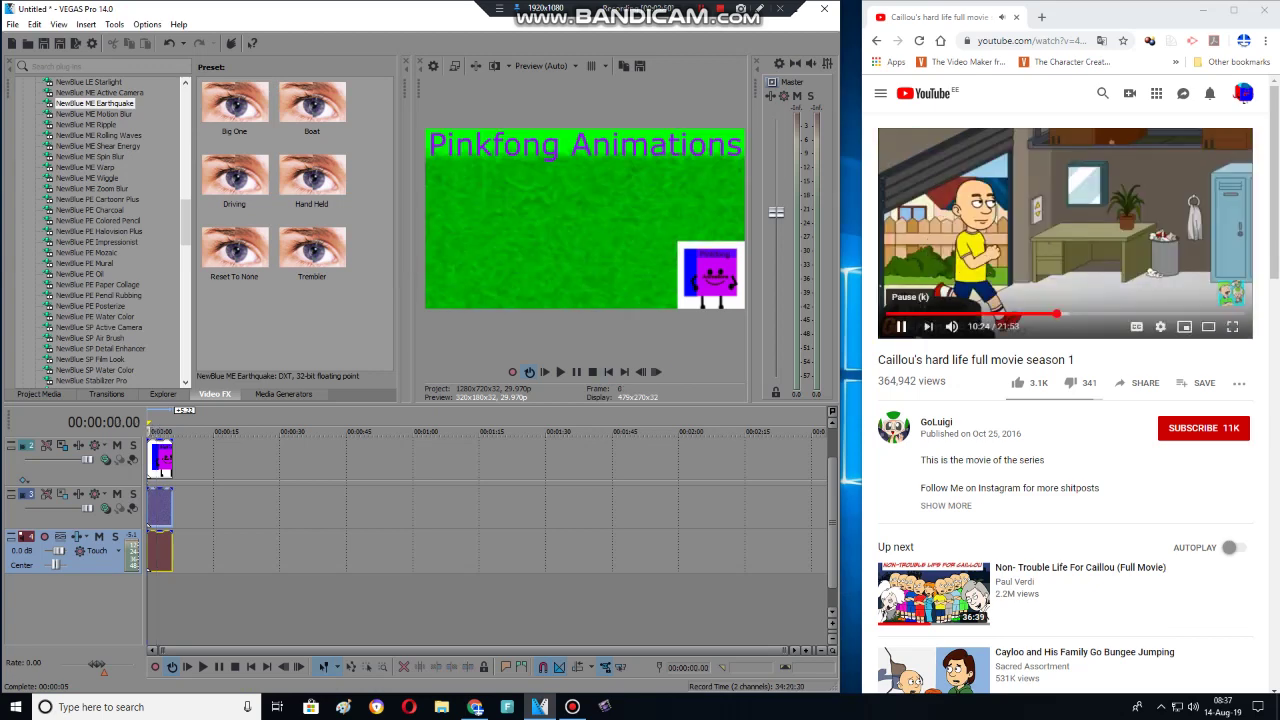
click(560, 371)
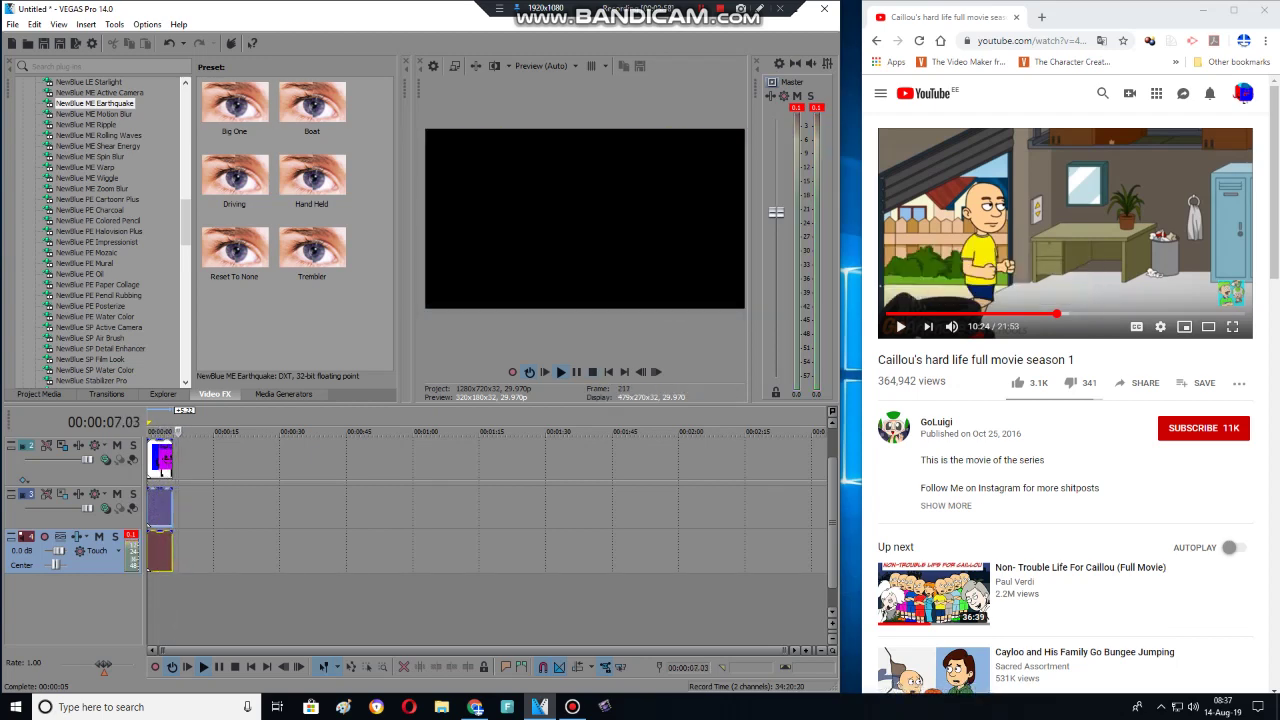
click(900, 326)
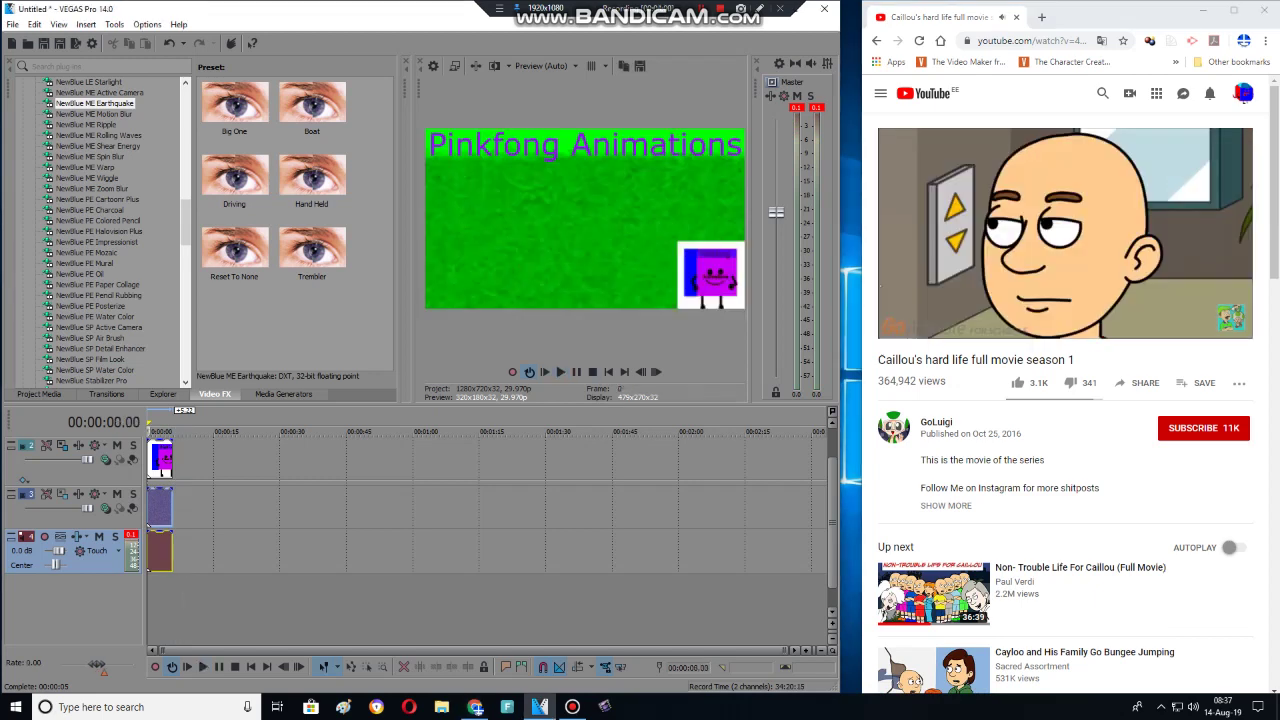
Step: Set up a new render in the Documents folder with the output name (NEW EFFECT) Klasky Csupo in Gummyup v7
key(ctrl+shift+m)
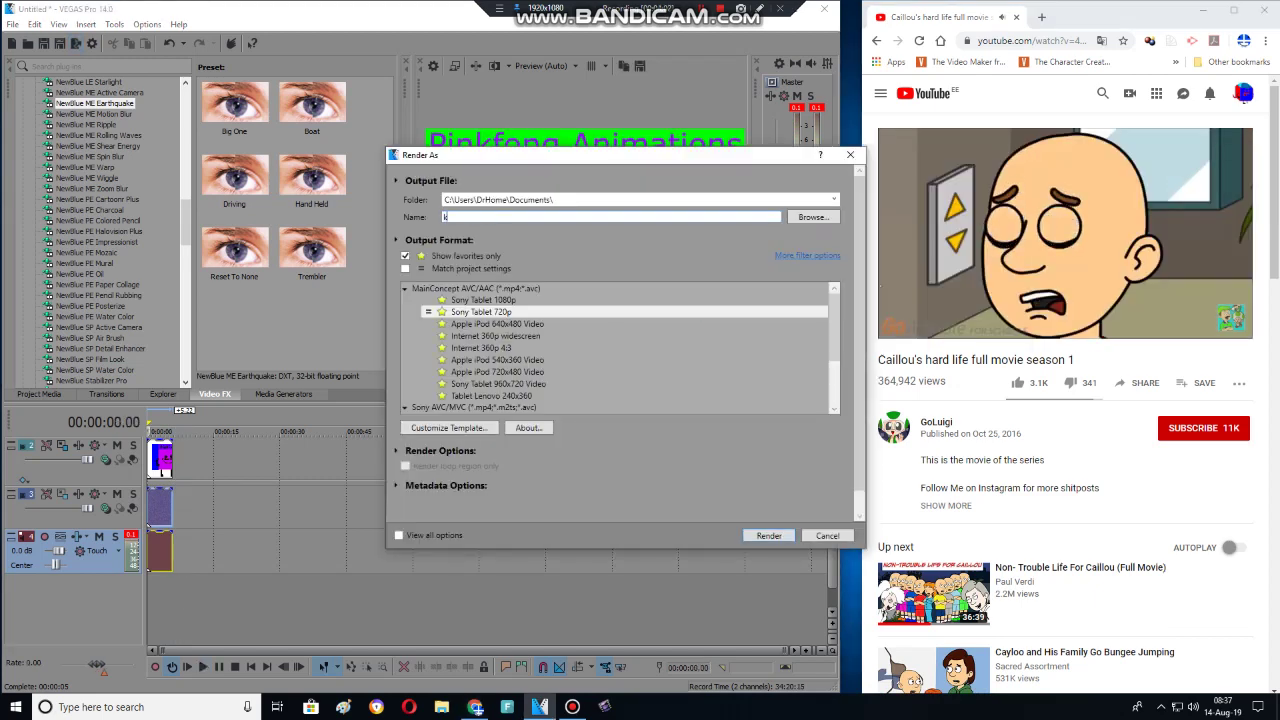
text((NE)
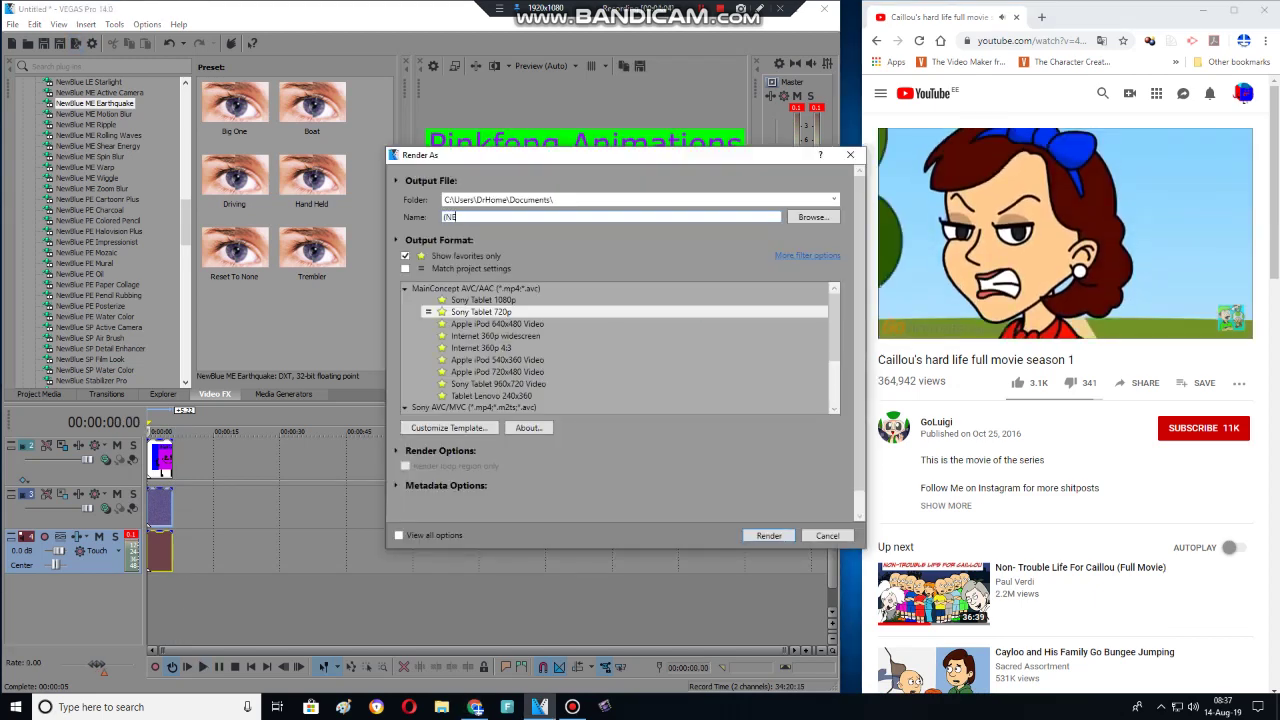
text(W EFFECT))
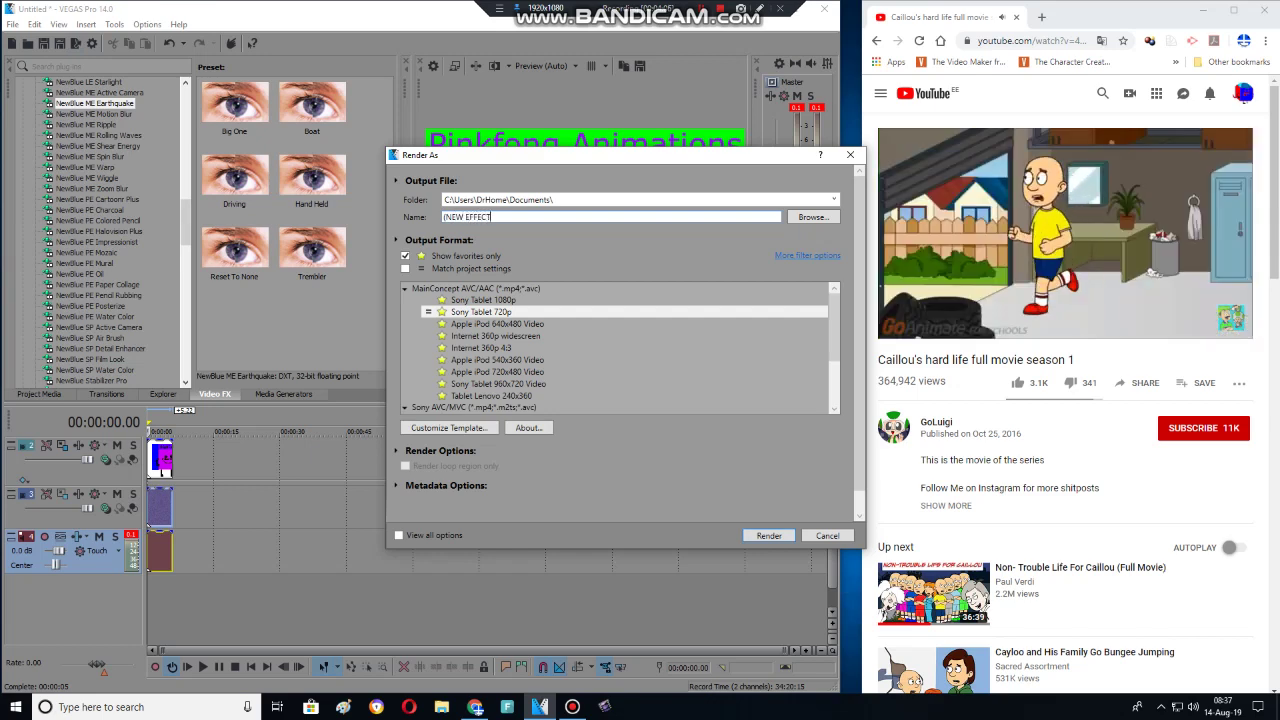
text( Klasko)
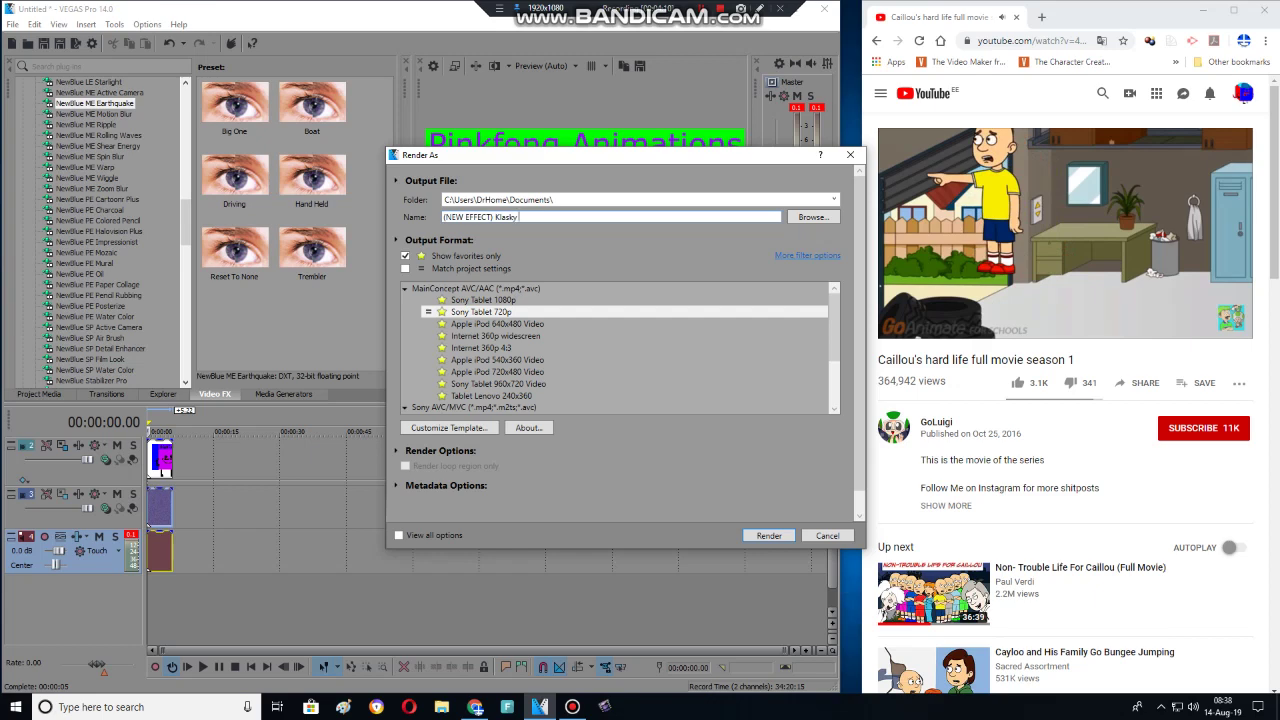
text( Csupo in)
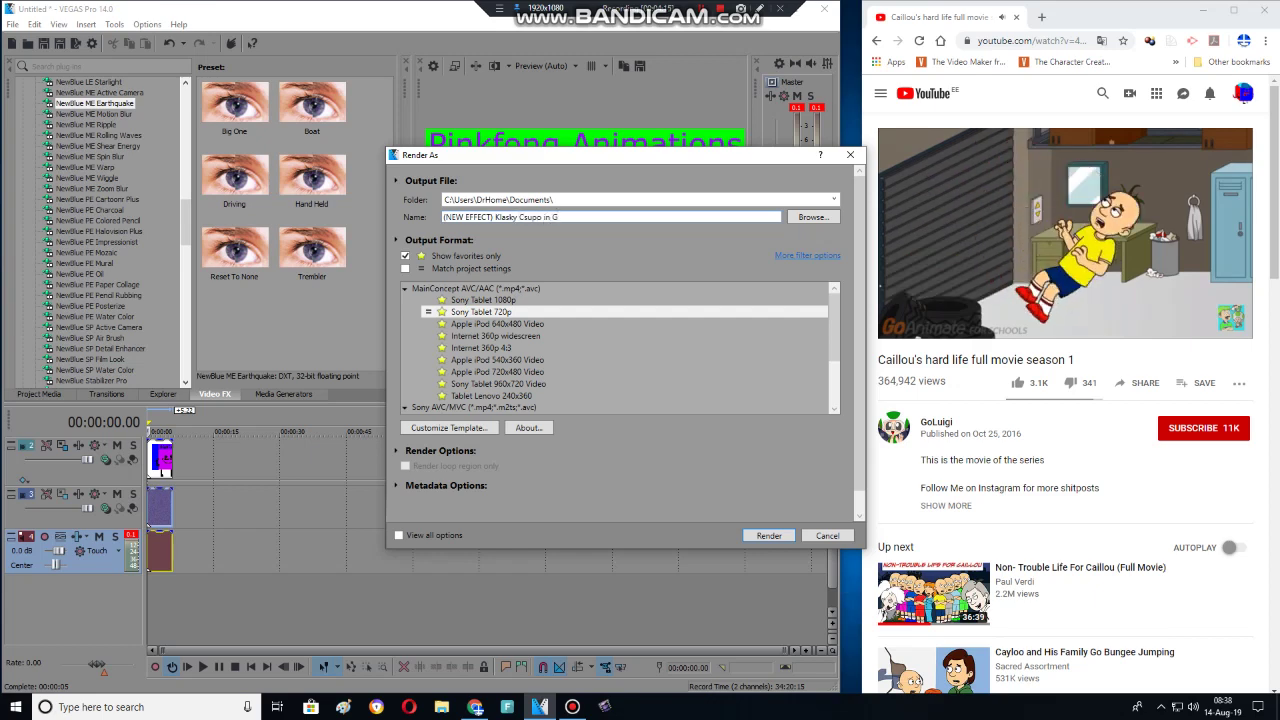
text(Gummyup)
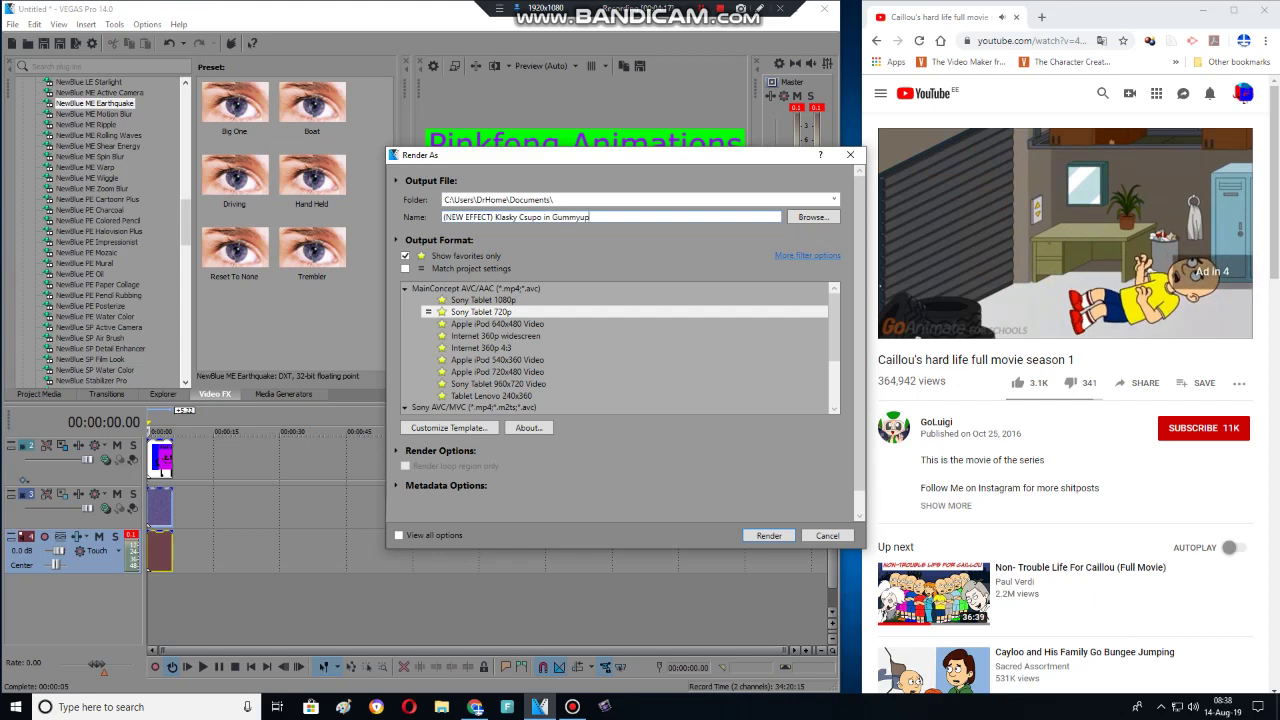
text( v7)
Step: Decline overwriting the existing v7 file and start the MP4 render with the Sony Tablet 720p template
key(Return)
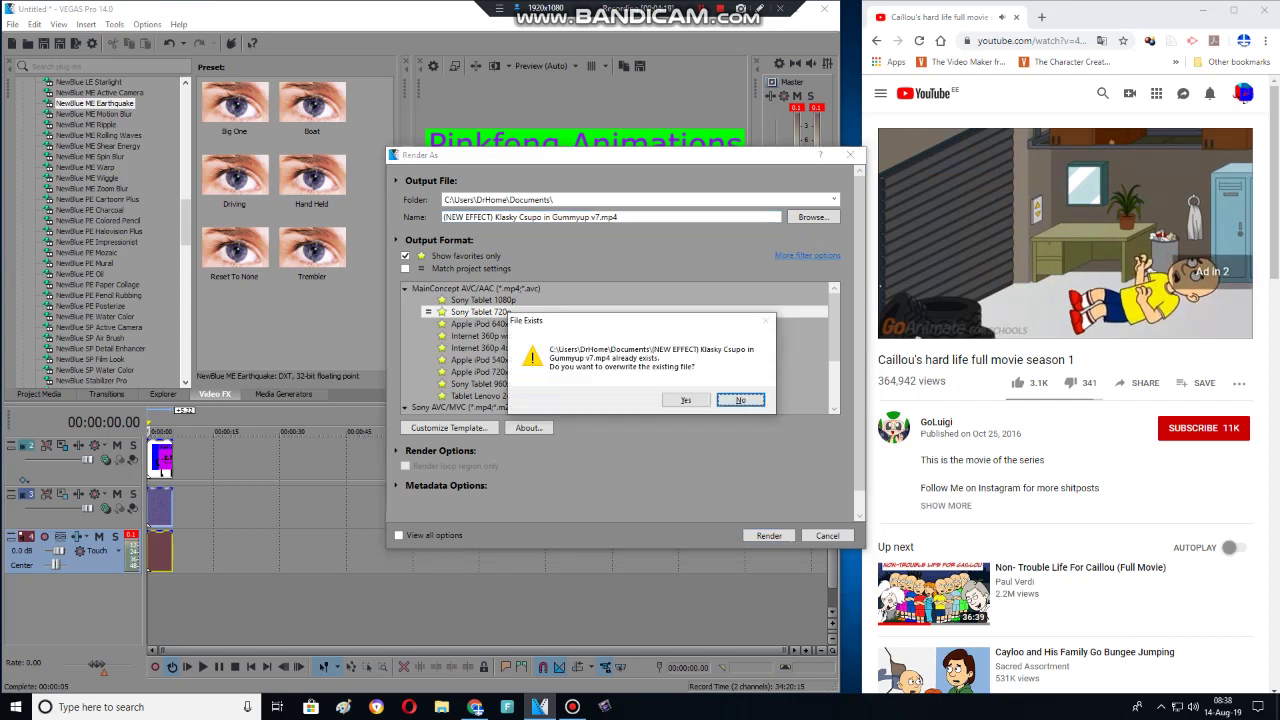
key(Return)
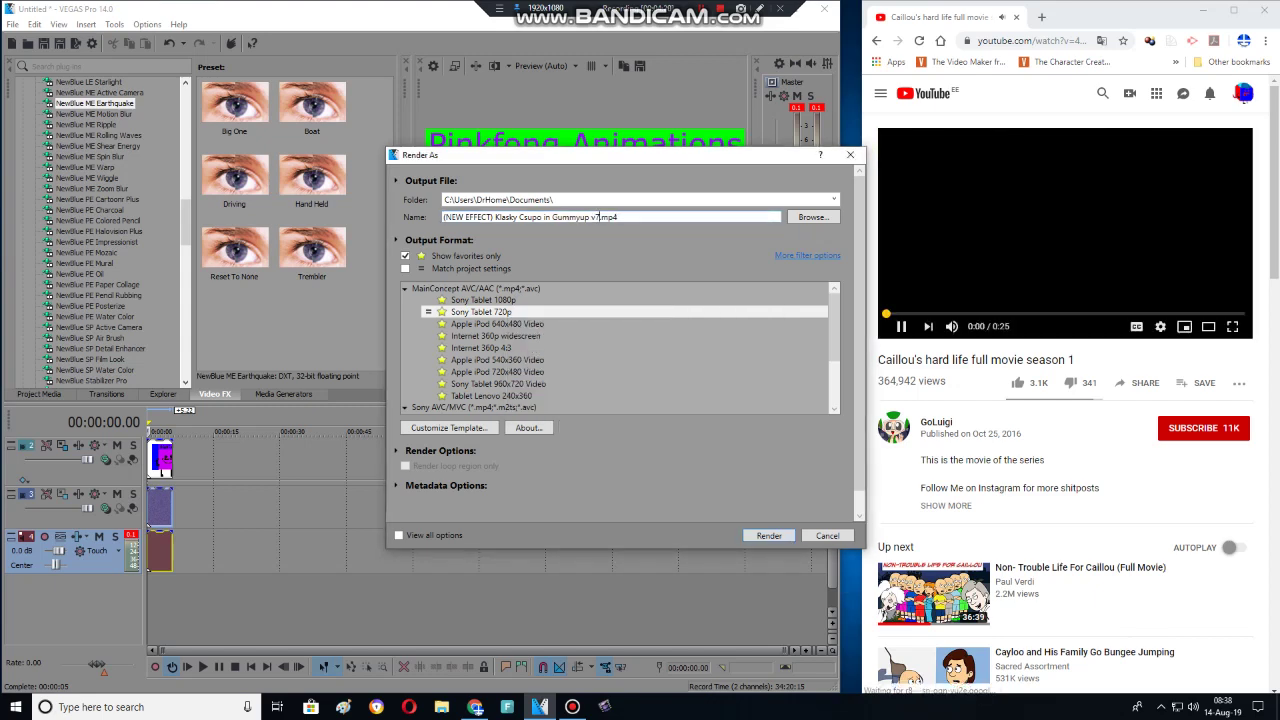
key(Return)
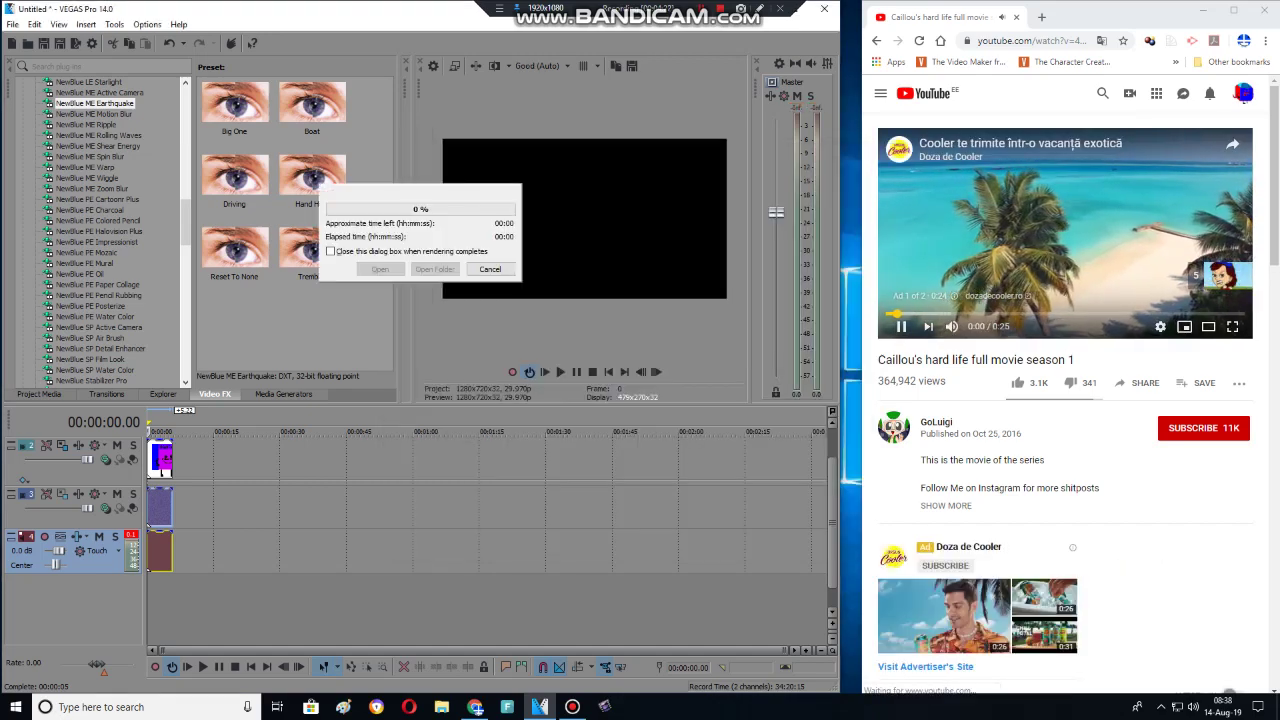